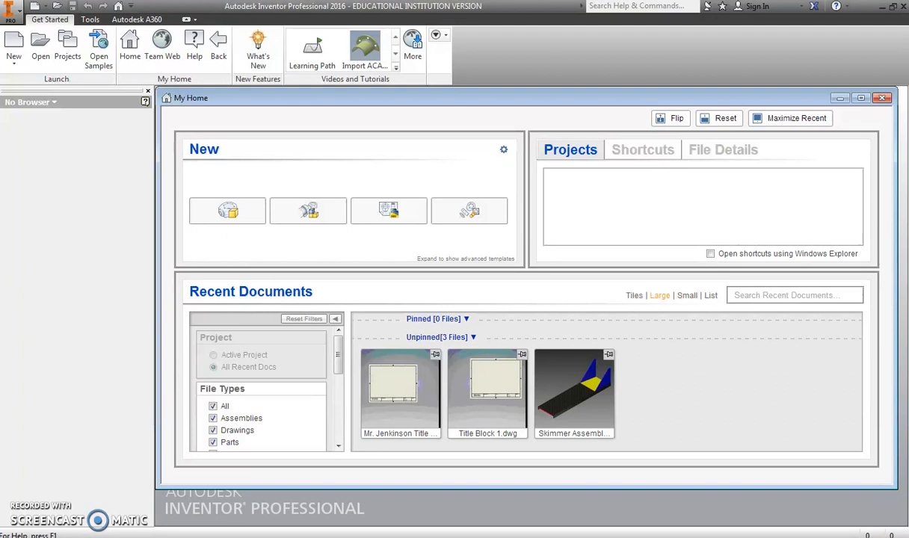
Open the teacher's title block drawing from the DM folder on the H: drive
mouse_move(388, 428)
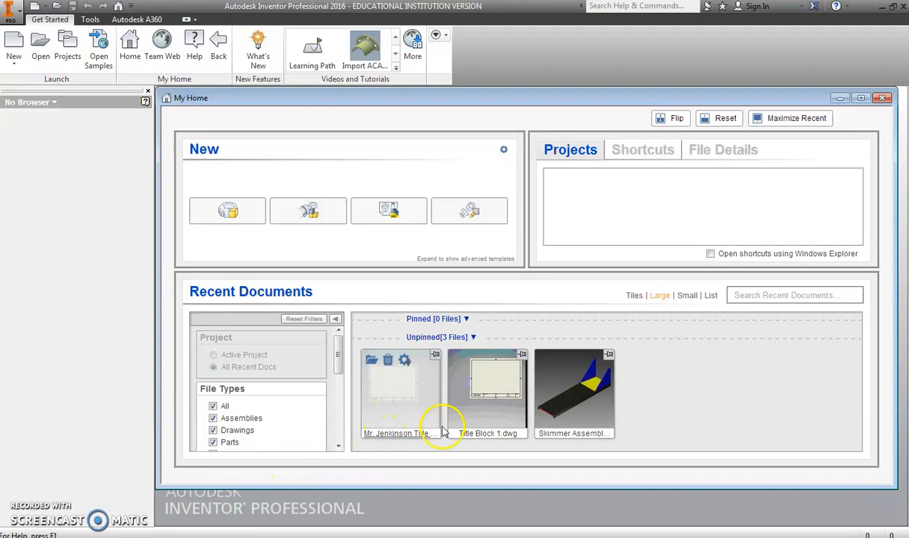
click(416, 400)
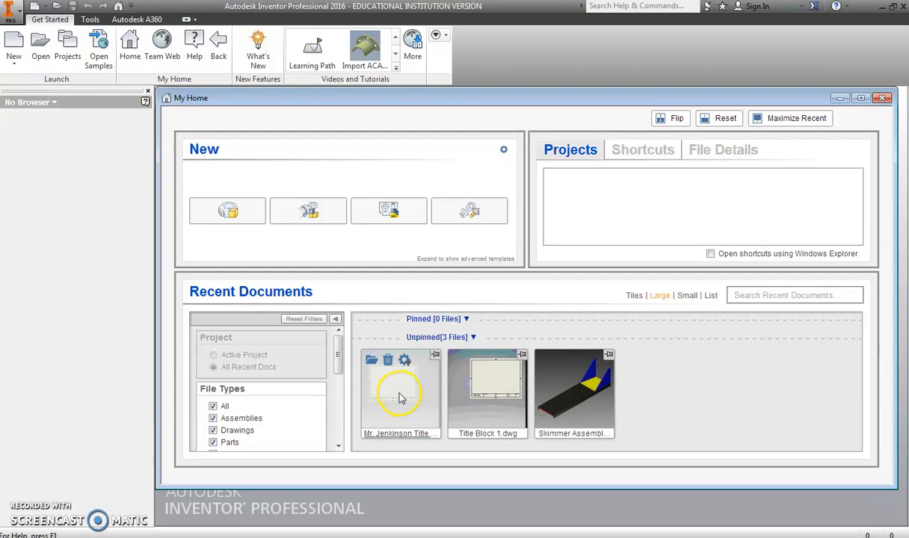
click(57, 7)
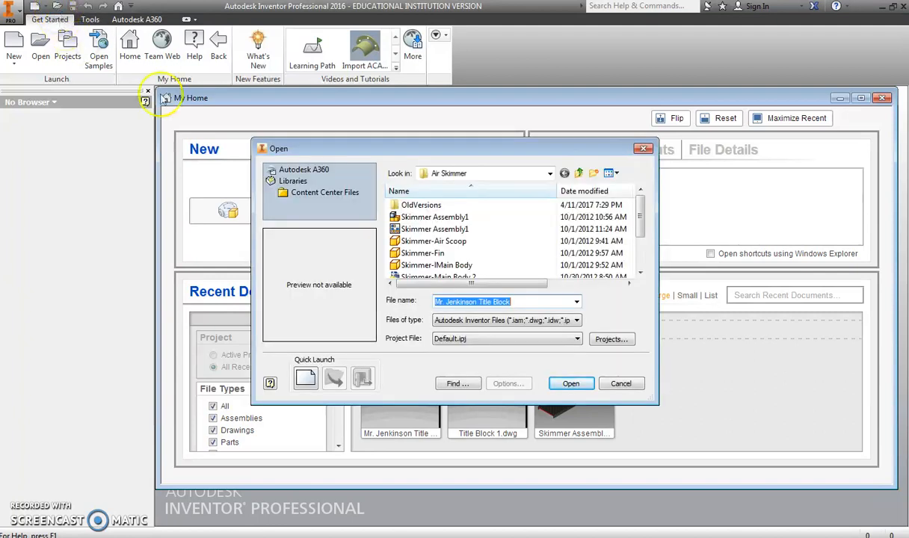
click(550, 174)
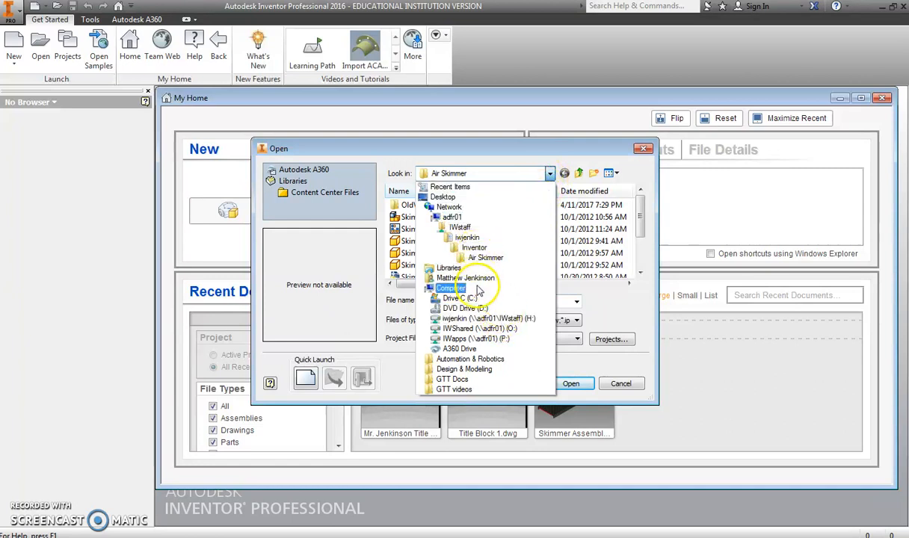
click(482, 318)
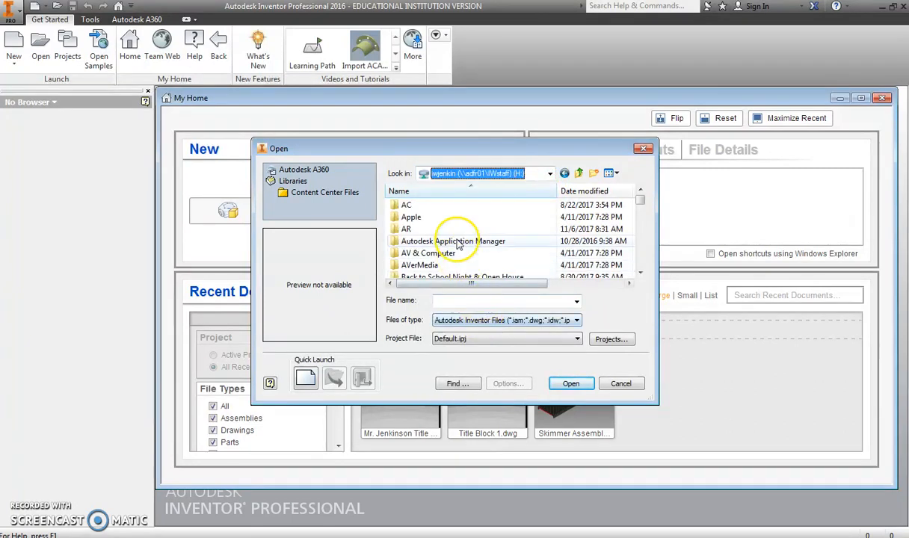
scroll(458, 244, down, 2)
scroll(458, 244, down, 5)
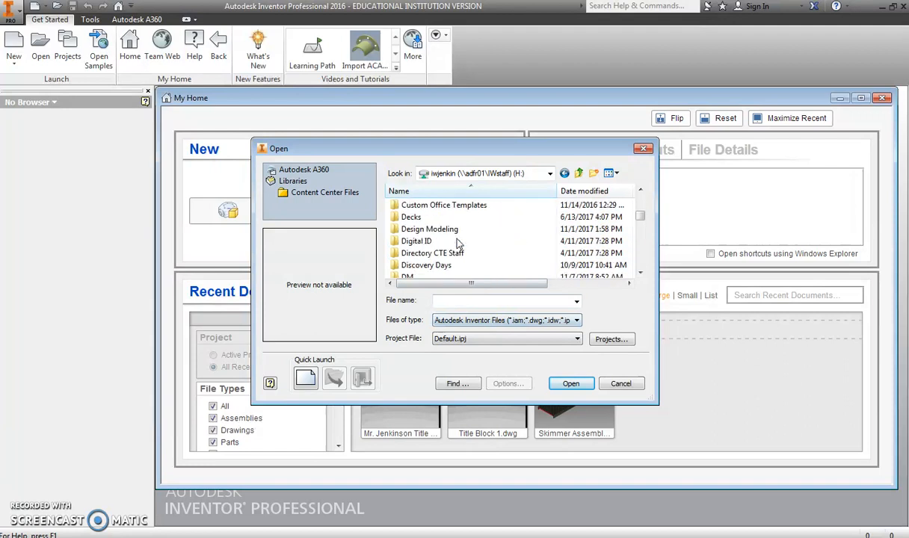
double_click(407, 241)
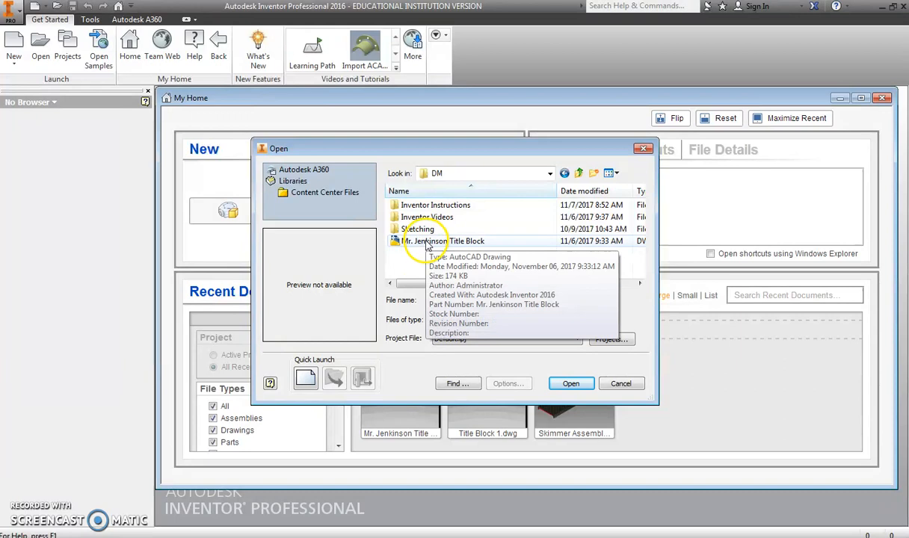
click(427, 243)
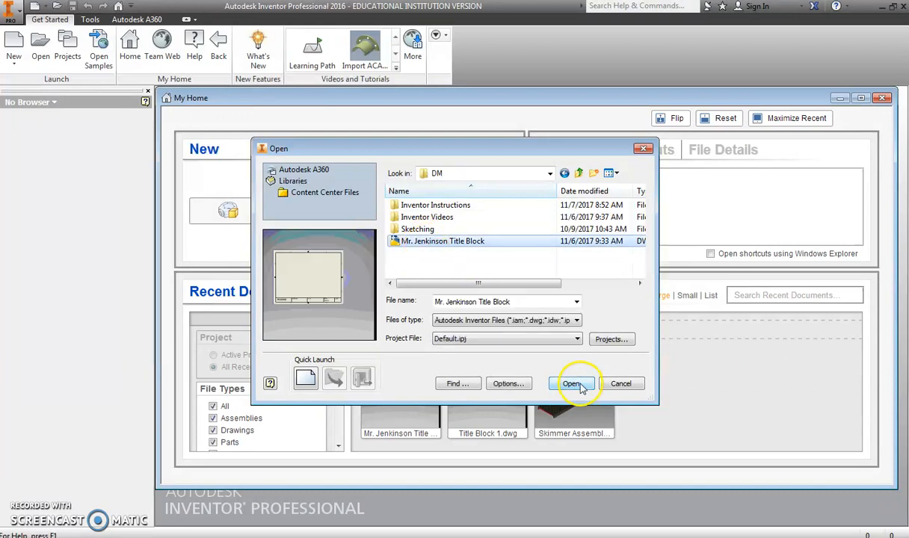
click(578, 385)
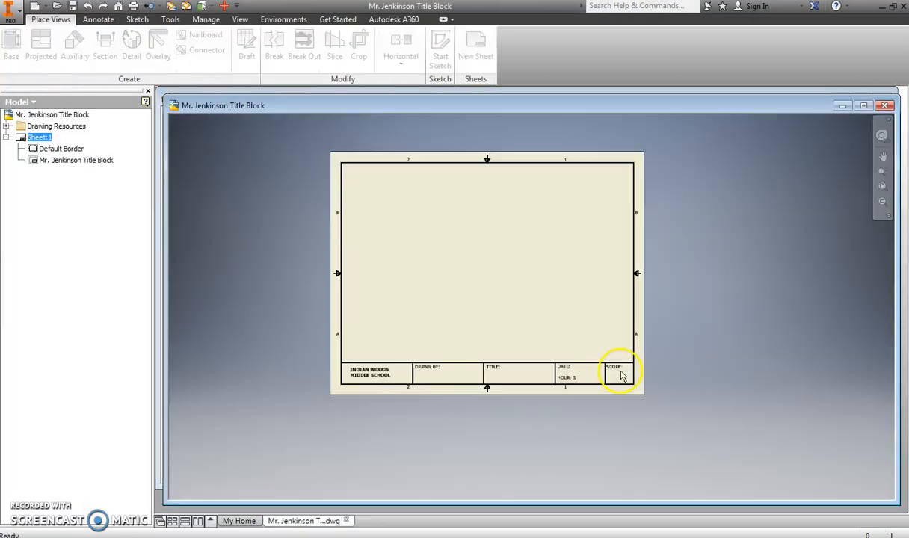
Start a base view on the sheet using the part Problem 12 from the Inventor folder
scroll(532, 318, down, 1)
scroll(530, 321, up, 5)
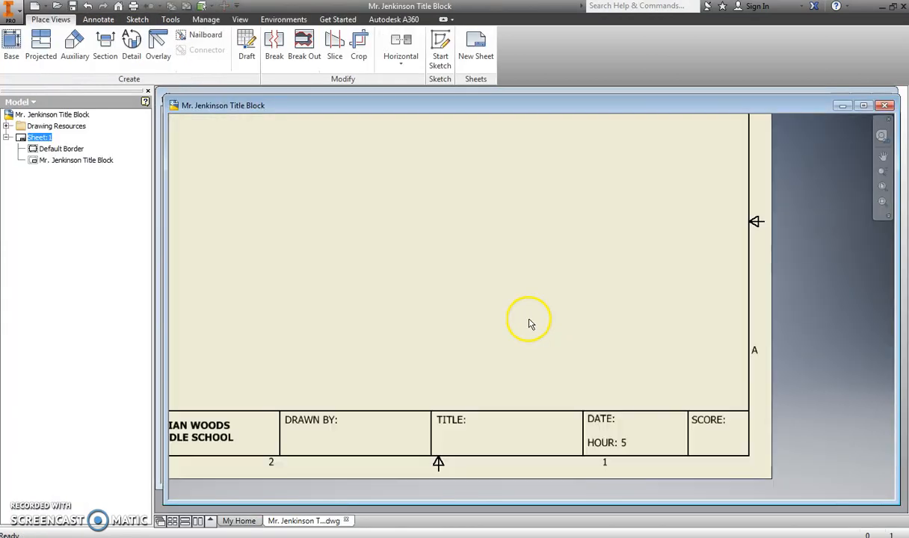
mouse_move(529, 323)
middle_down()
mouse_move(639, 349)
mouse_move(567, 346)
middle_up()
scroll(567, 346, down, 2)
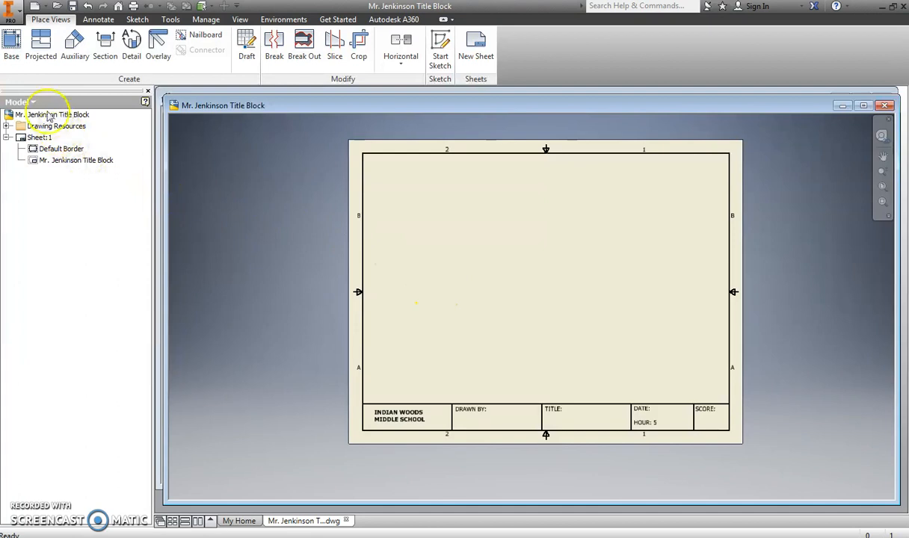
click(13, 43)
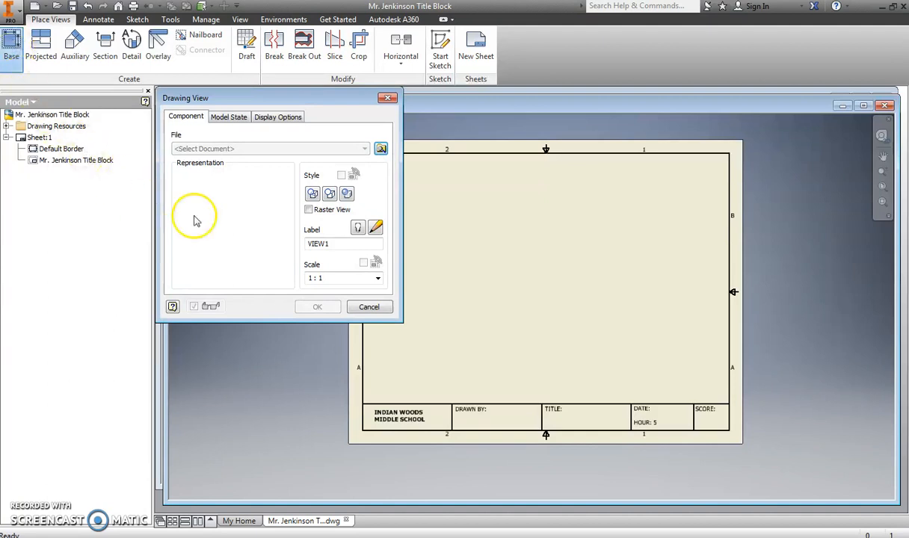
click(381, 150)
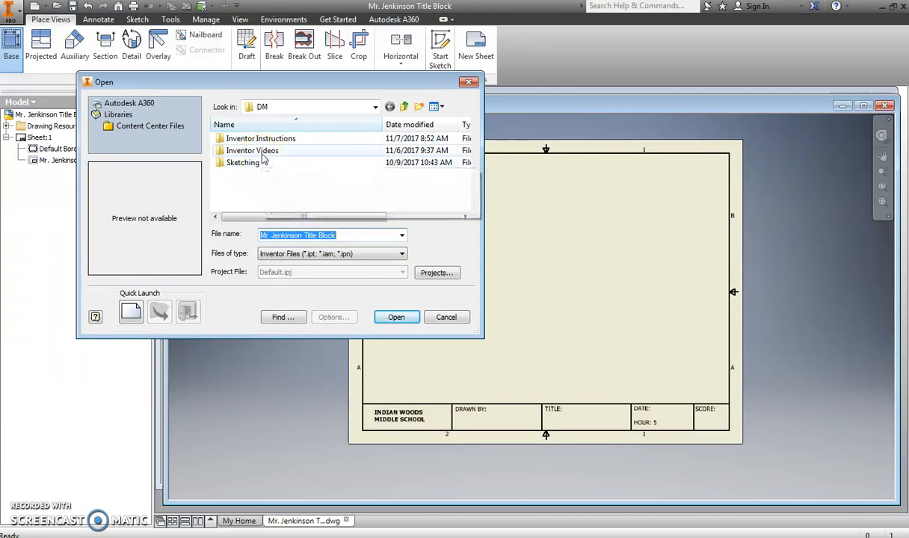
click(288, 108)
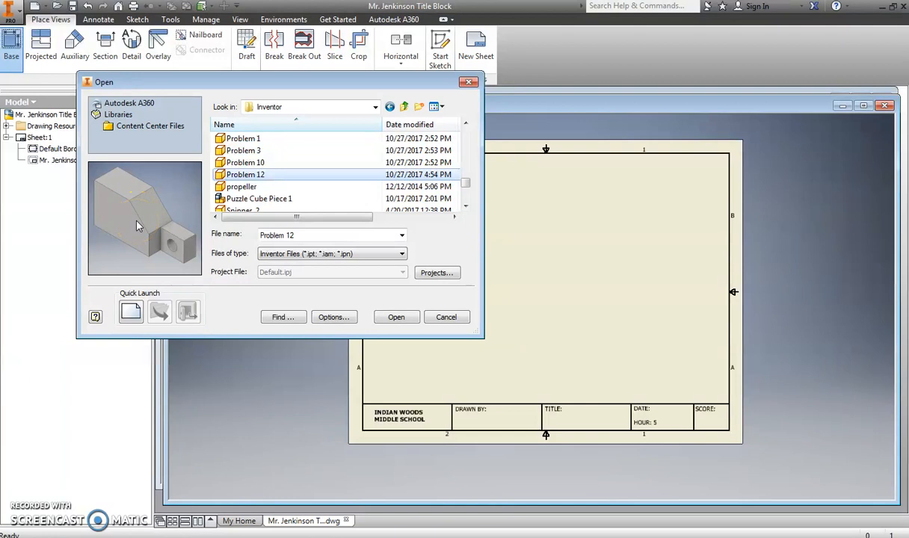
click(396, 317)
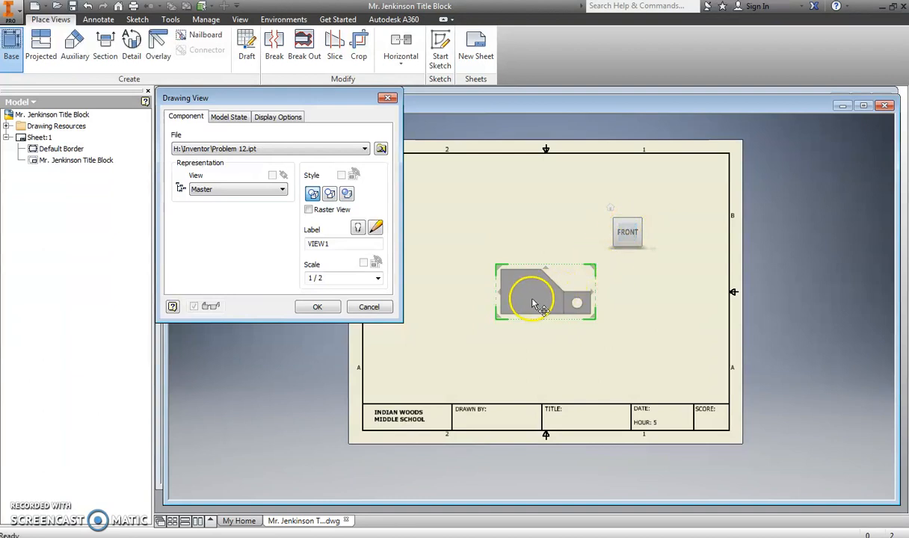
Position the front view in the sheet's lower-left area and project a top view above, a right-side view beside it and an isometric view diagonally
mouse_move(533, 301)
mouse_down()
mouse_move(438, 343)
mouse_move(428, 358)
mouse_move(439, 359)
mouse_move(436, 348)
mouse_up()
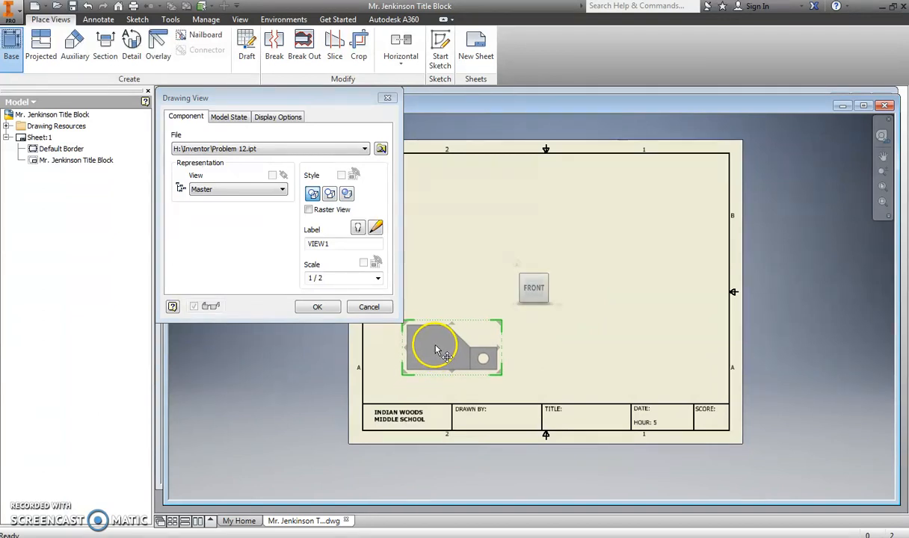
click(435, 344)
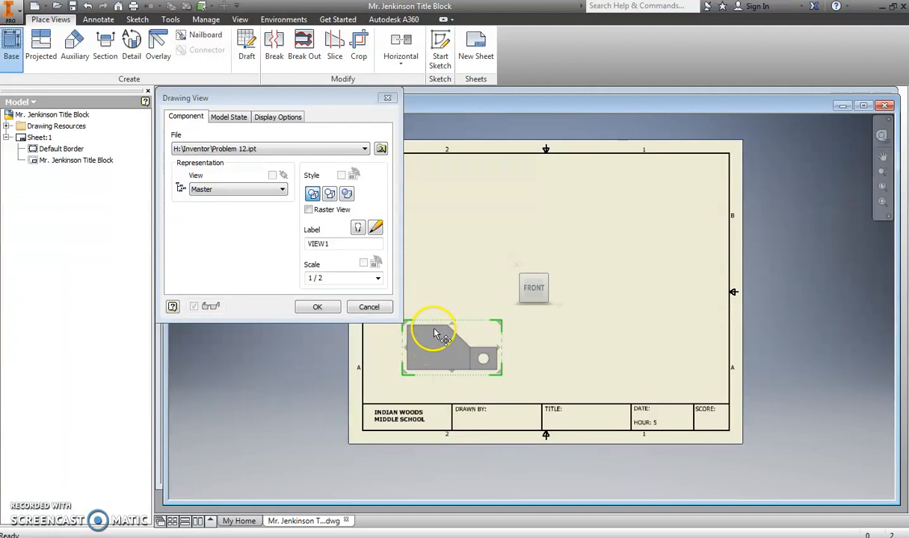
click(448, 233)
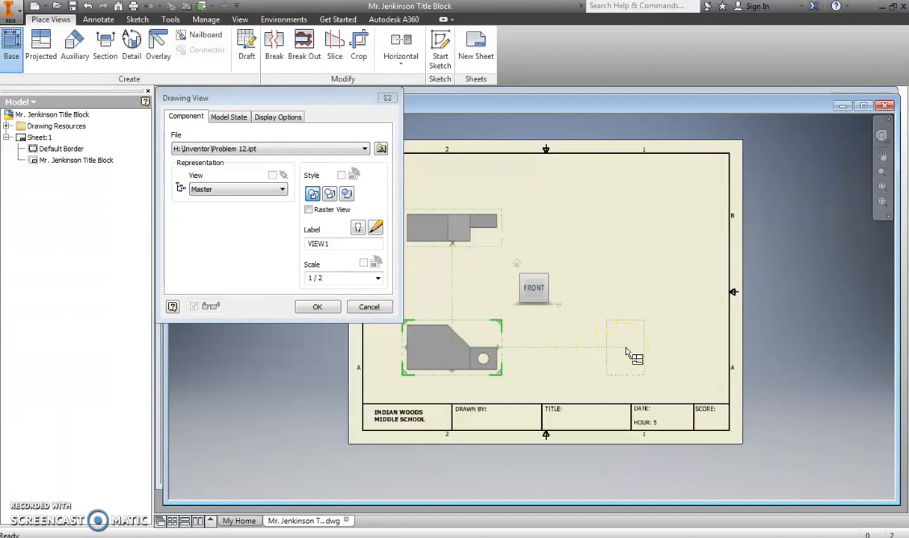
click(625, 347)
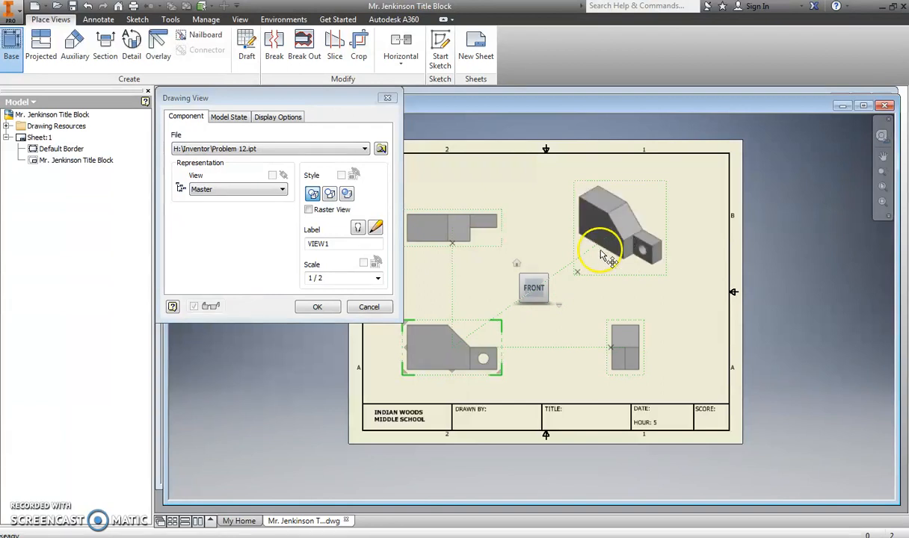
Try the RIGHT orientation for the base view and switch it back to FRONT
mouse_move(553, 291)
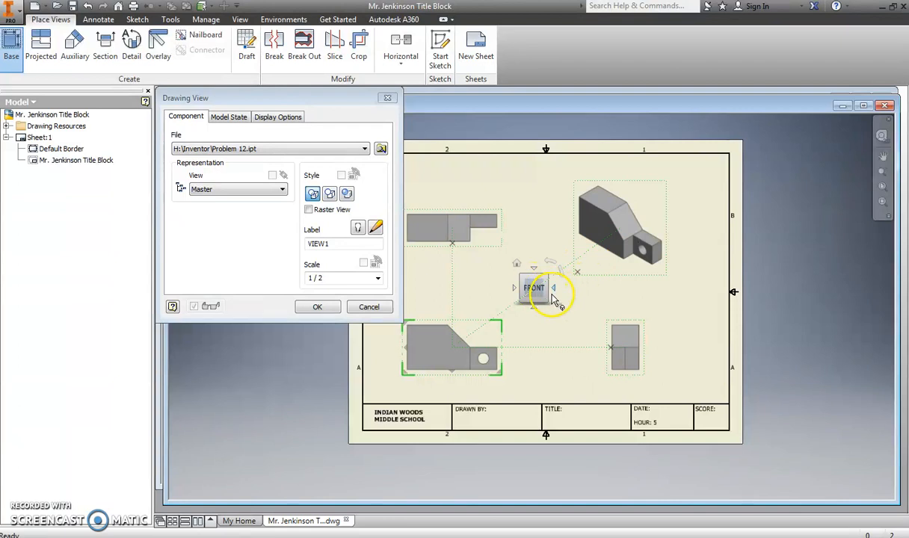
click(554, 290)
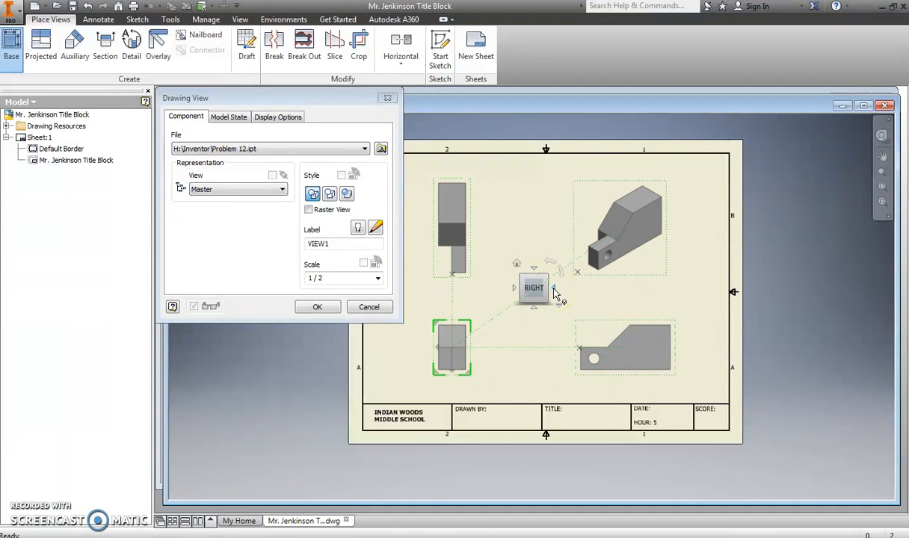
click(515, 287)
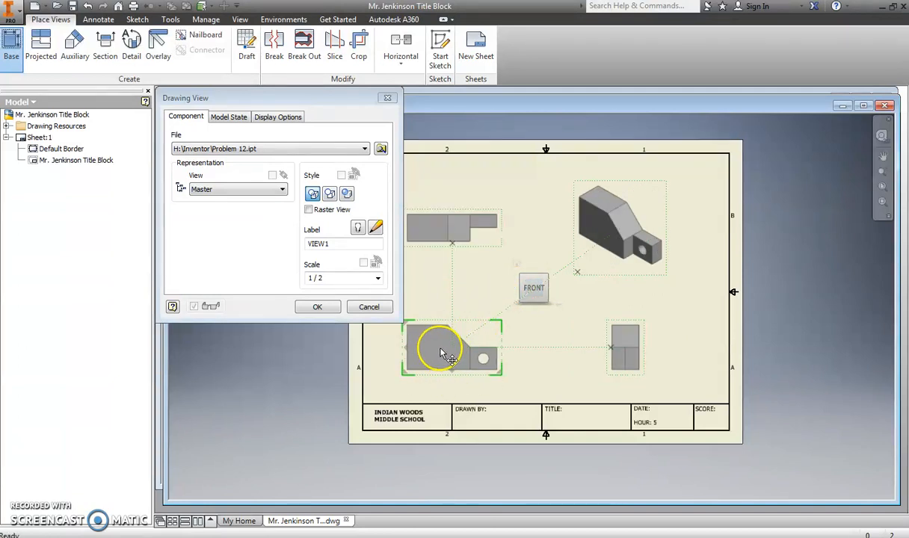
Try the views at 1:1 scale, set the scale back to 1/2 and create the views
mouse_move(533, 292)
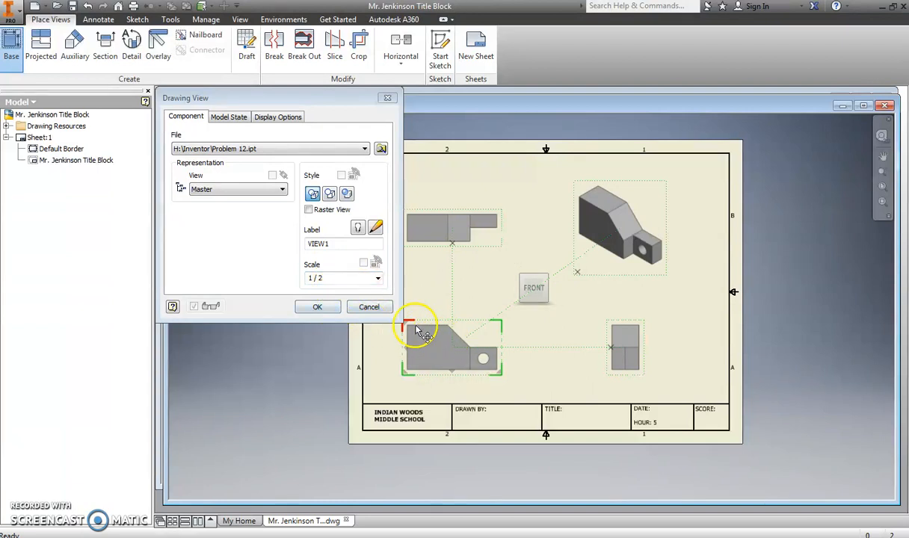
click(377, 278)
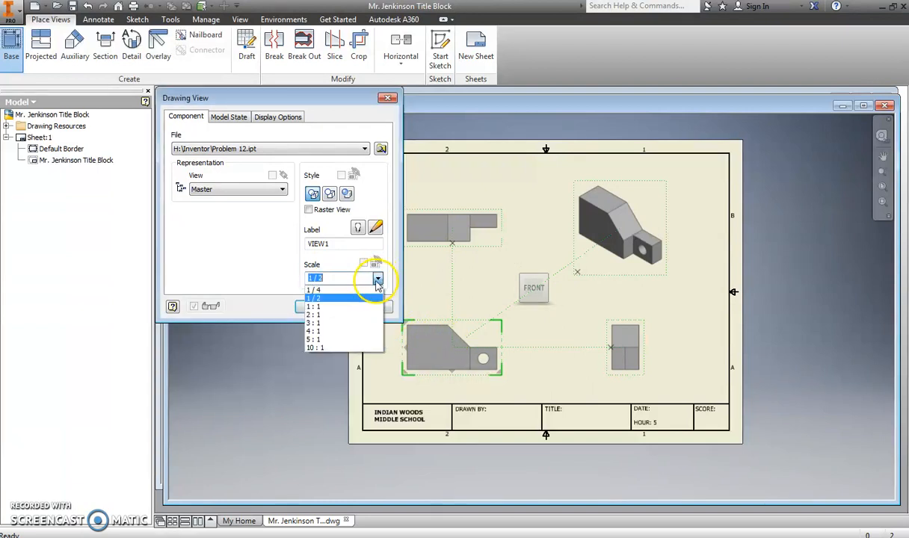
click(362, 307)
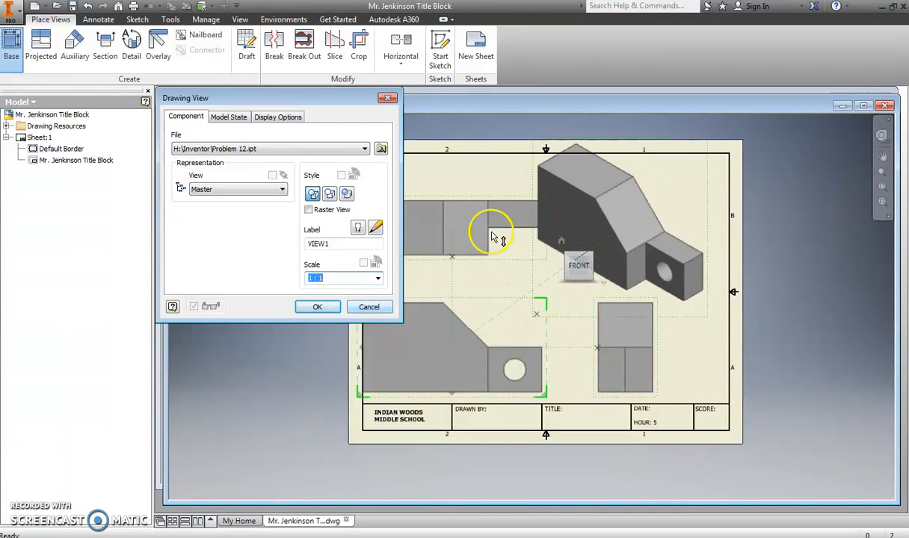
click(377, 279)
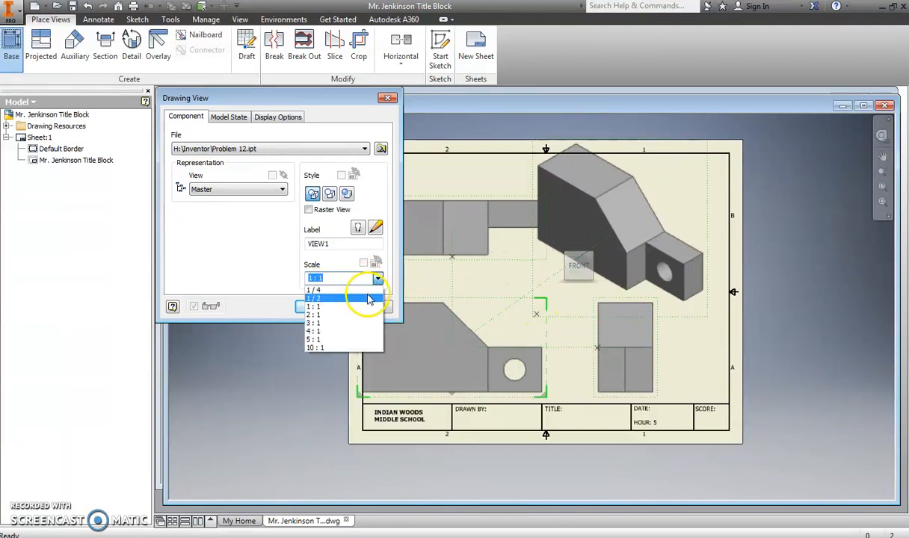
click(364, 299)
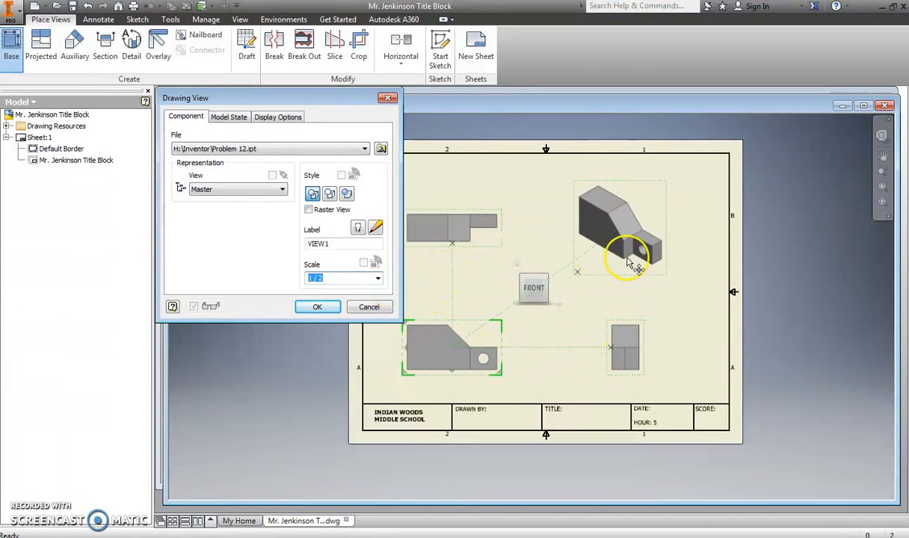
click(313, 308)
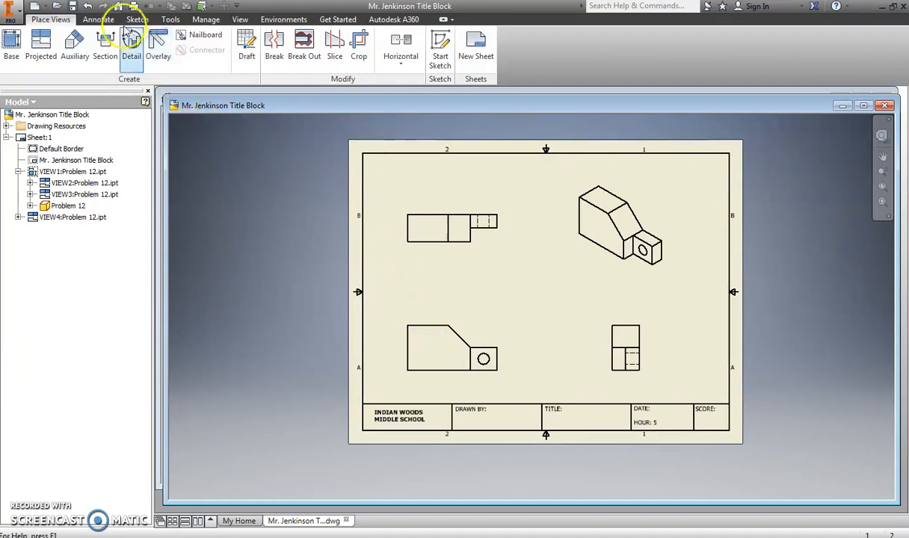
Dimension the front view's overall length between its outer vertical edges, placing the dimension above the view with its default text
click(98, 20)
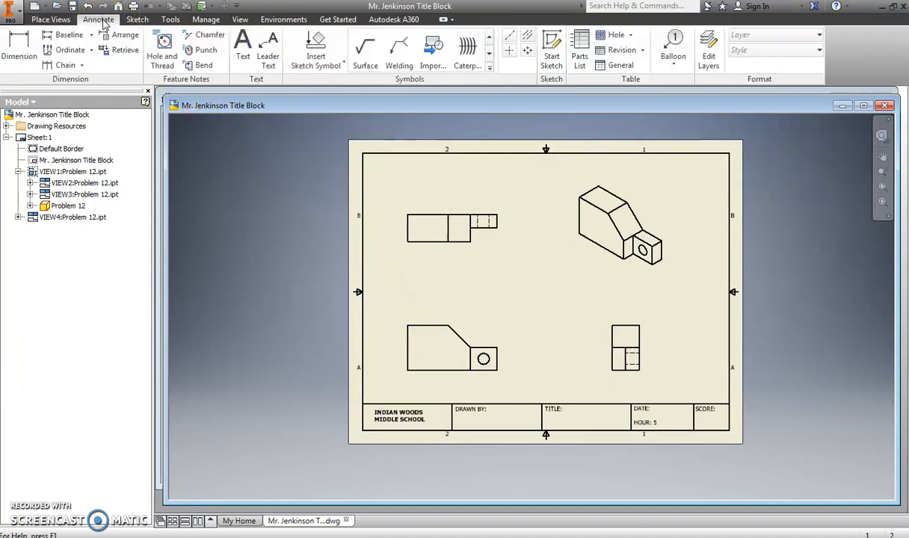
click(13, 57)
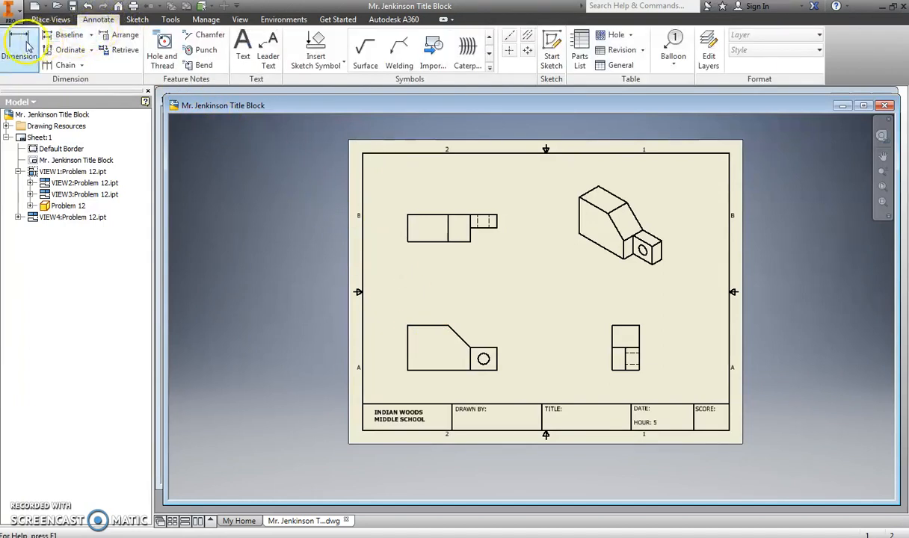
click(14, 56)
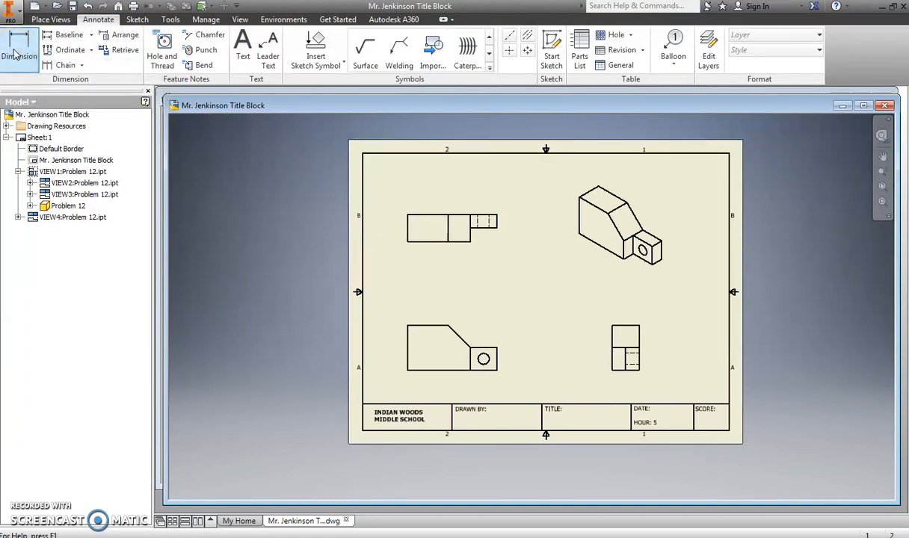
click(408, 353)
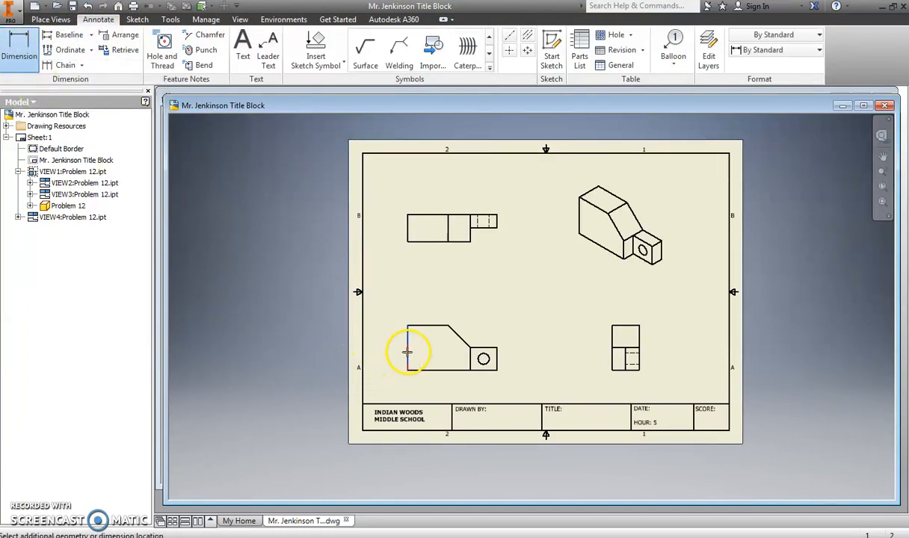
click(497, 359)
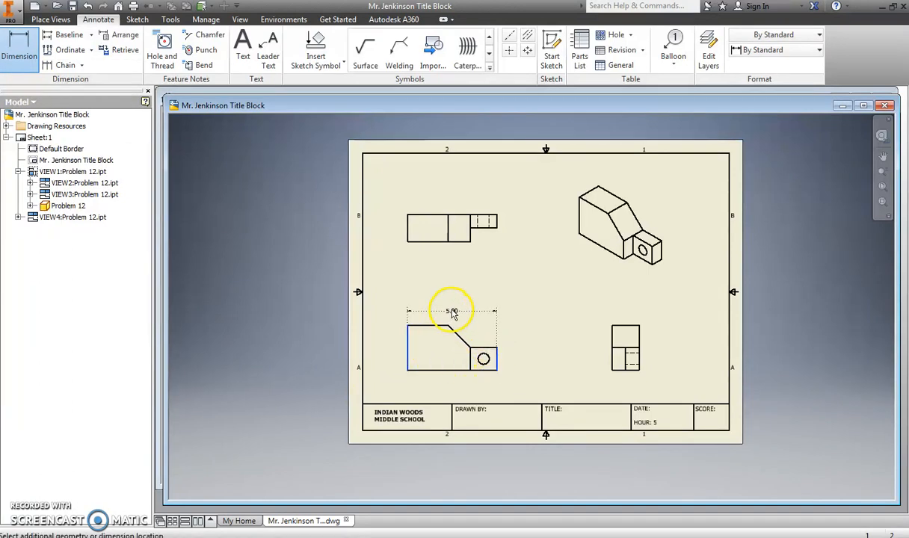
click(451, 310)
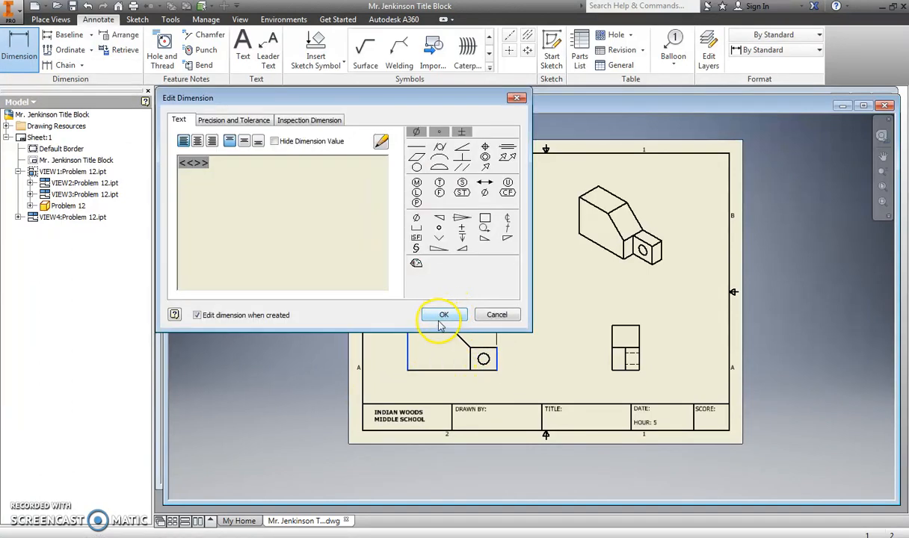
click(444, 315)
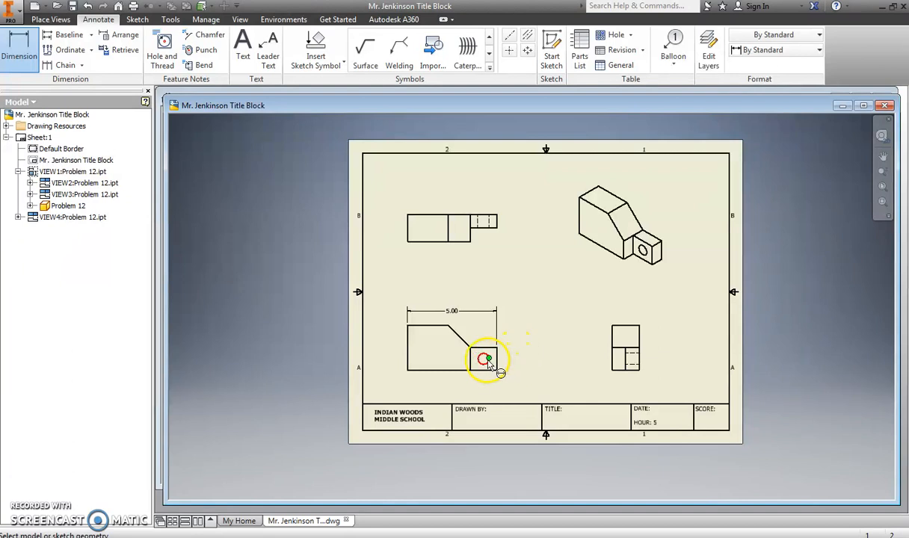
Dimension the hole's diameter in the front view, placing the leader text just outside the view's right edge with its default text
scroll(488, 359, up, 3)
scroll(486, 360, down, 2)
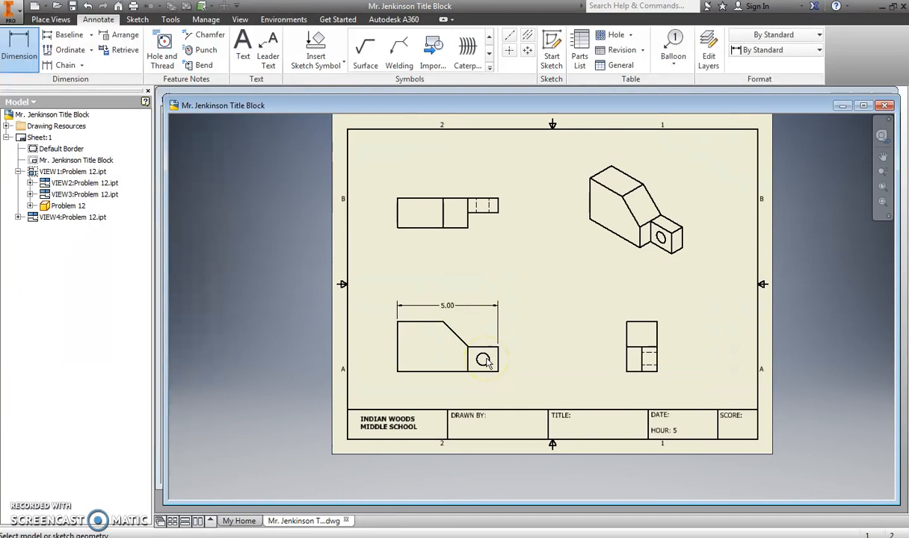
scroll(485, 362, up, 3)
click(486, 349)
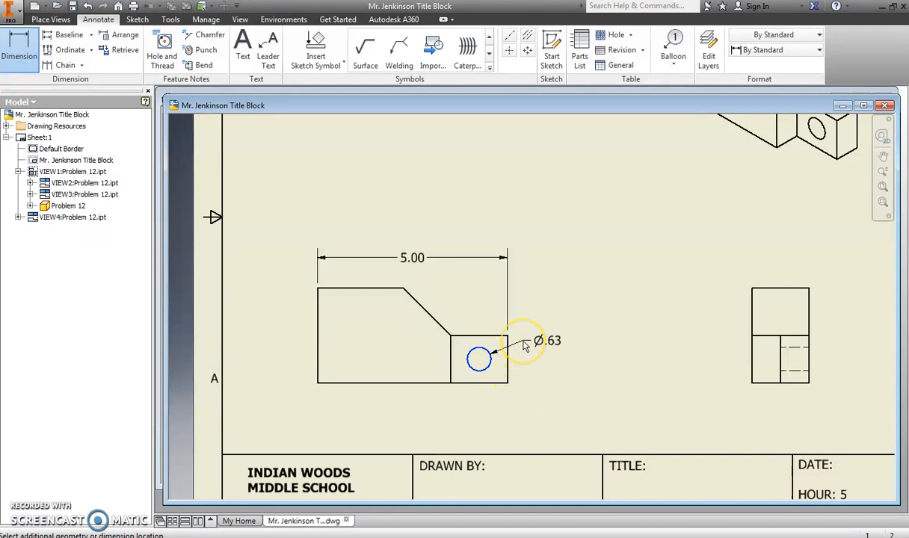
click(524, 343)
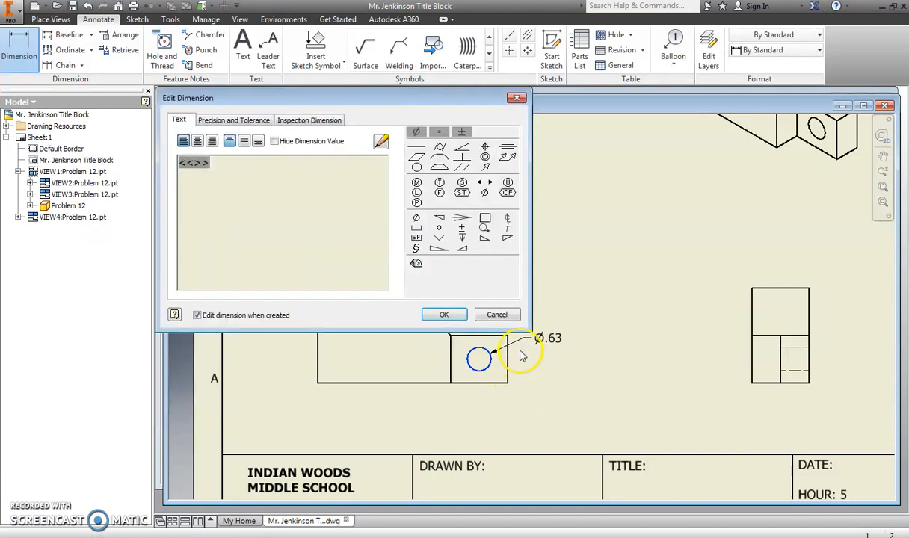
click(454, 321)
Start a text note beside the TITLE label in the title block and enter Problem 12 as its wording
scroll(663, 361, down, 6)
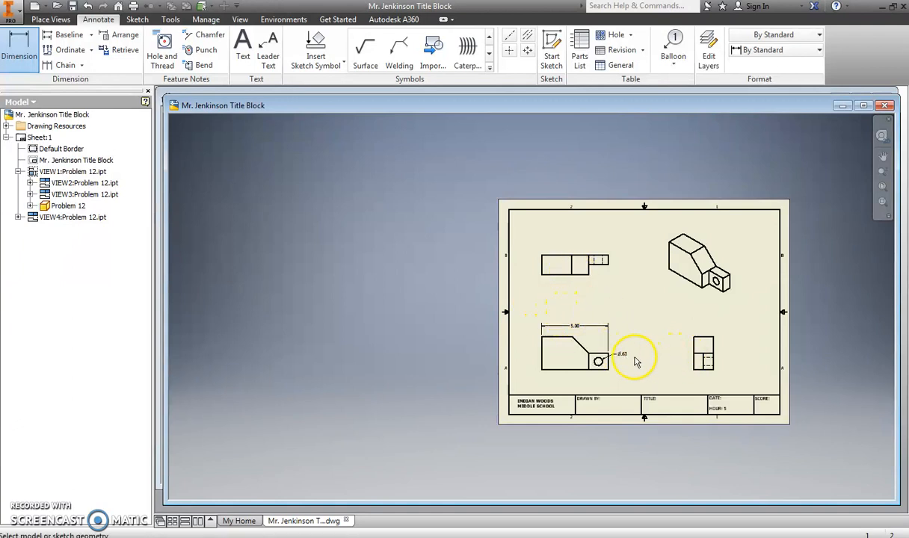
scroll(636, 359, up, 3)
scroll(635, 359, down, 3)
mouse_move(635, 359)
middle_down()
mouse_move(562, 340)
mouse_move(501, 344)
middle_up()
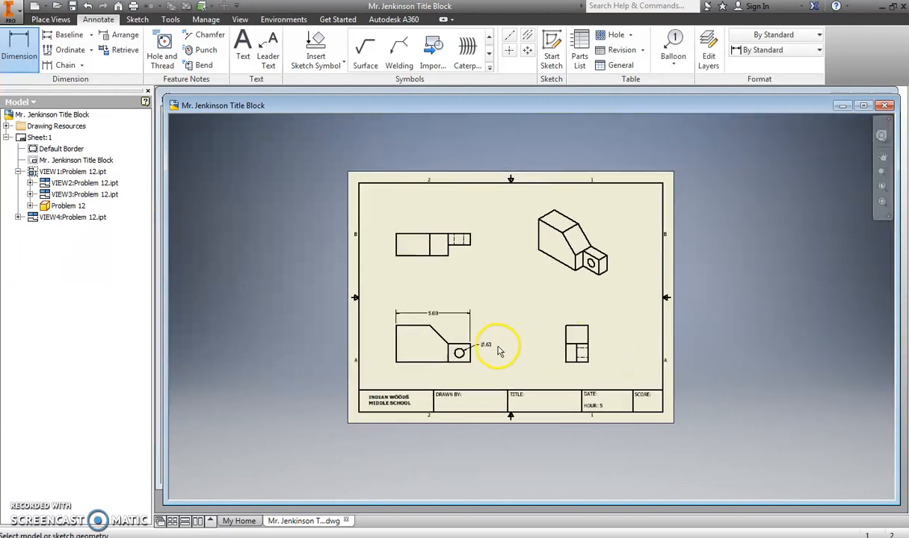
scroll(499, 356, up, 3)
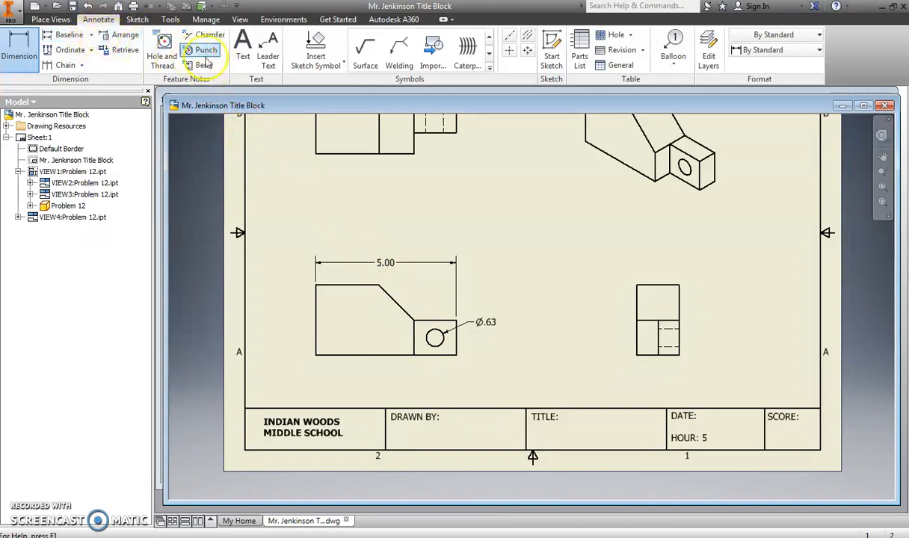
click(245, 46)
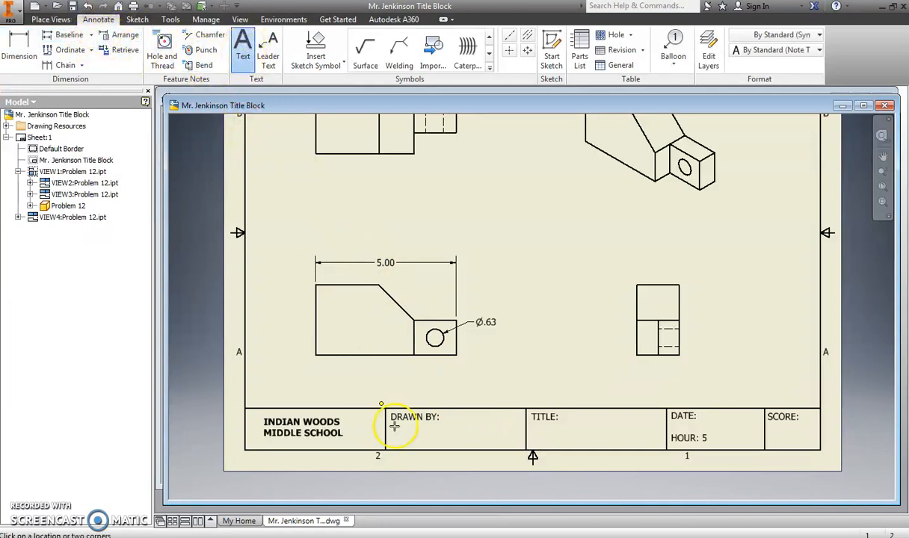
click(570, 419)
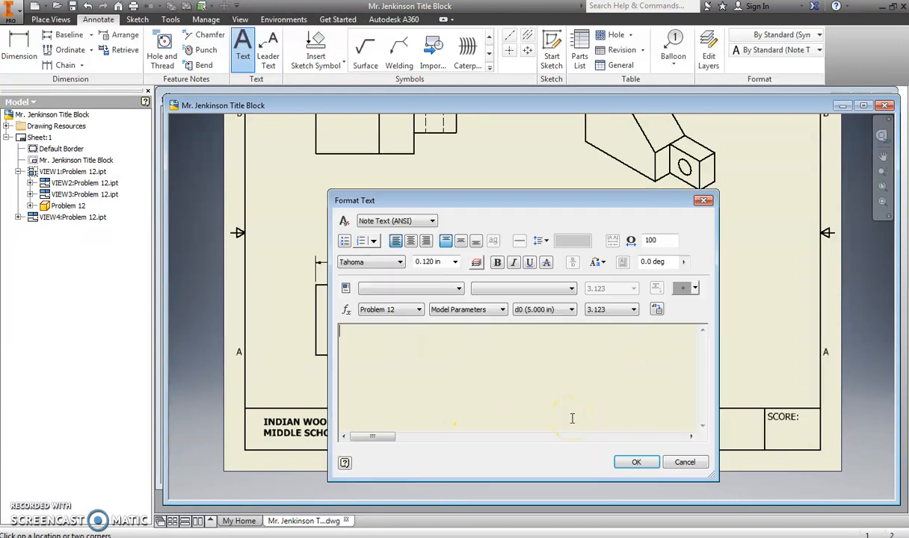
text(Problem 12)
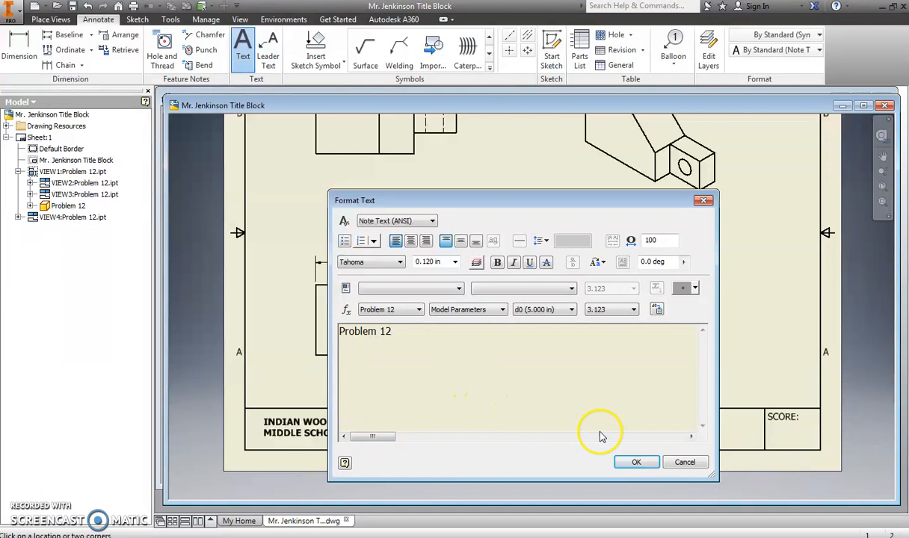
Change the note's wording to all capitals, PROBLEM 12, and place it in the title block
click(377, 333)
key(BackSpace)
key(BackSpace)
key(BackSpace)
key(BackSpace)
key(BackSpace)
key(BackSpace)
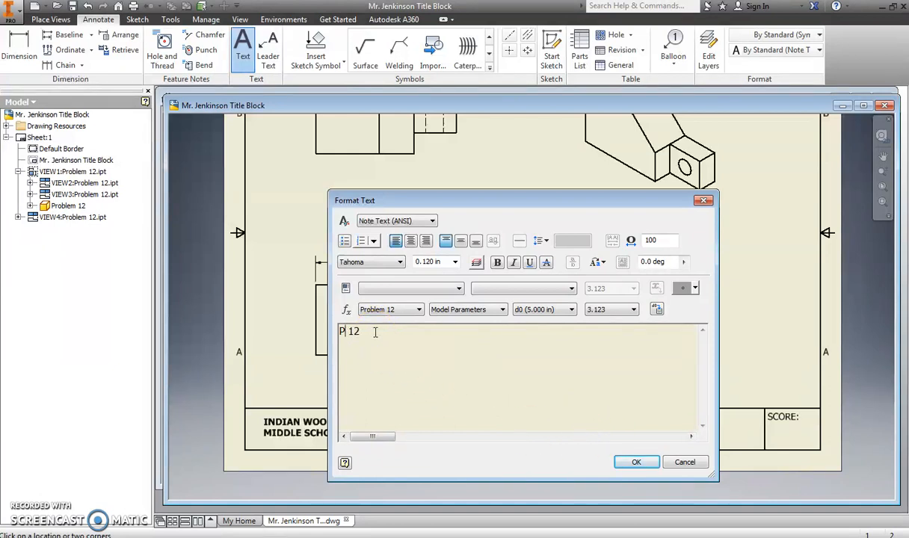
text(ROBLEM)
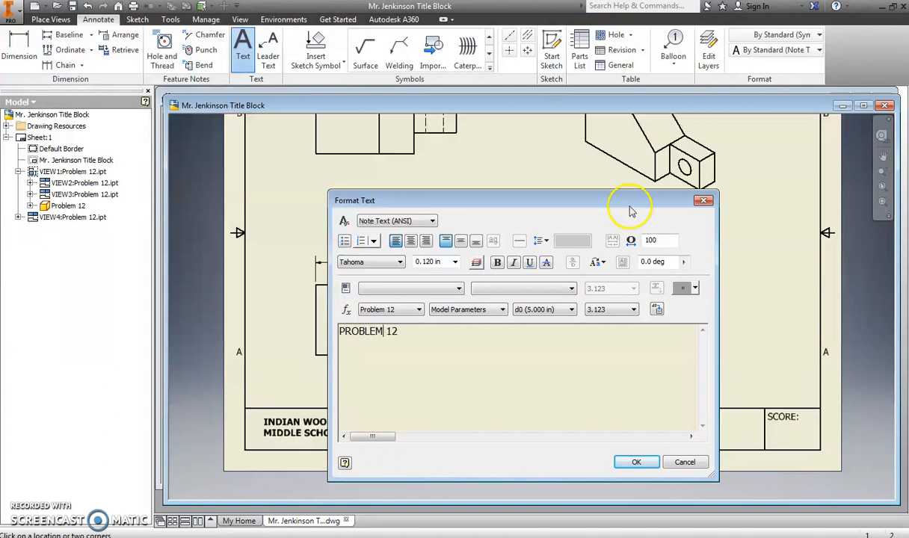
click(632, 462)
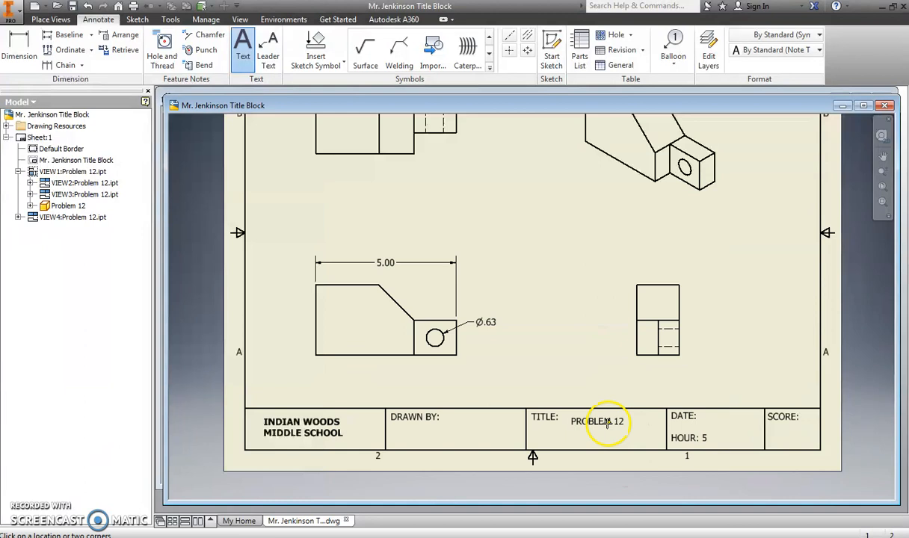
Move the PROBLEM 12 text slightly up and left so it lines up with the TITLE label
key(Escape)
click(605, 423)
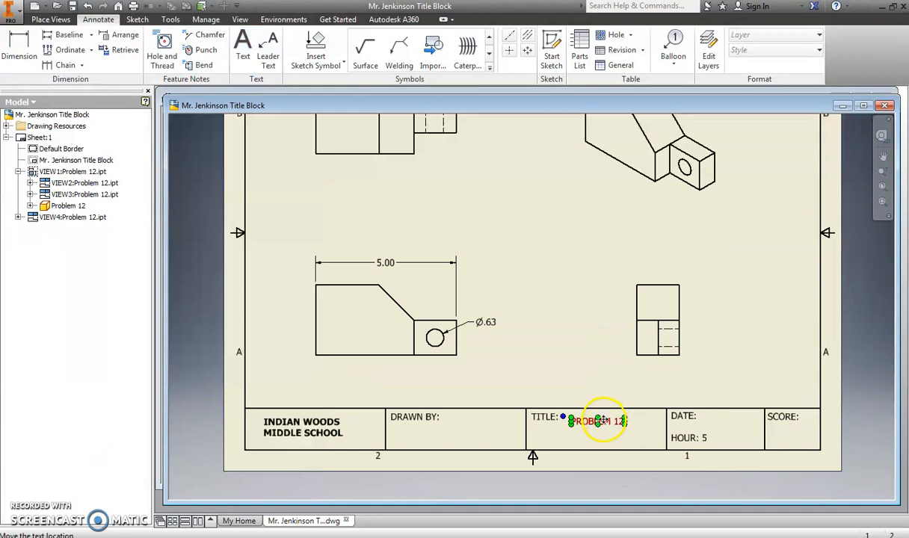
drag(600, 421, 596, 416)
key(Escape)
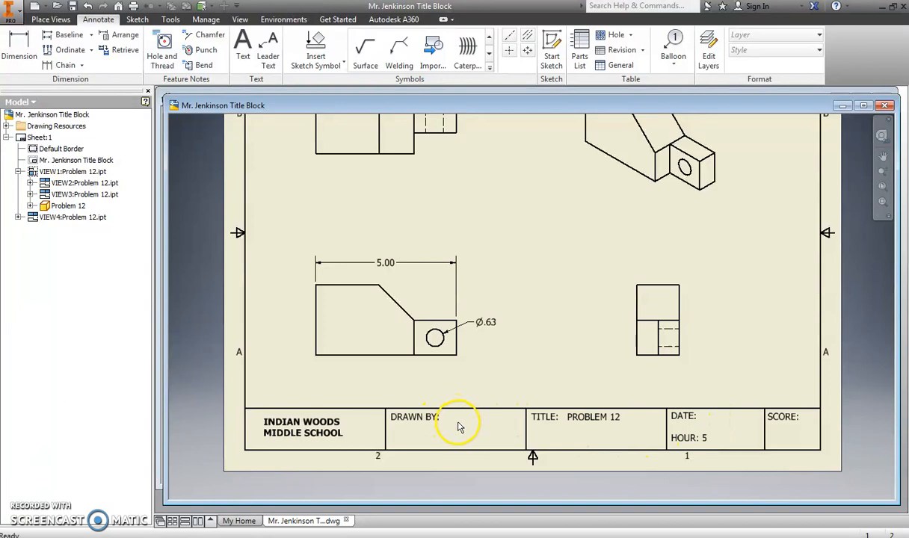
Save the drawing under the new name PROBLEM 12 in the DM folder as an Inventor drawing (*.dwg)
scroll(461, 426, down, 3)
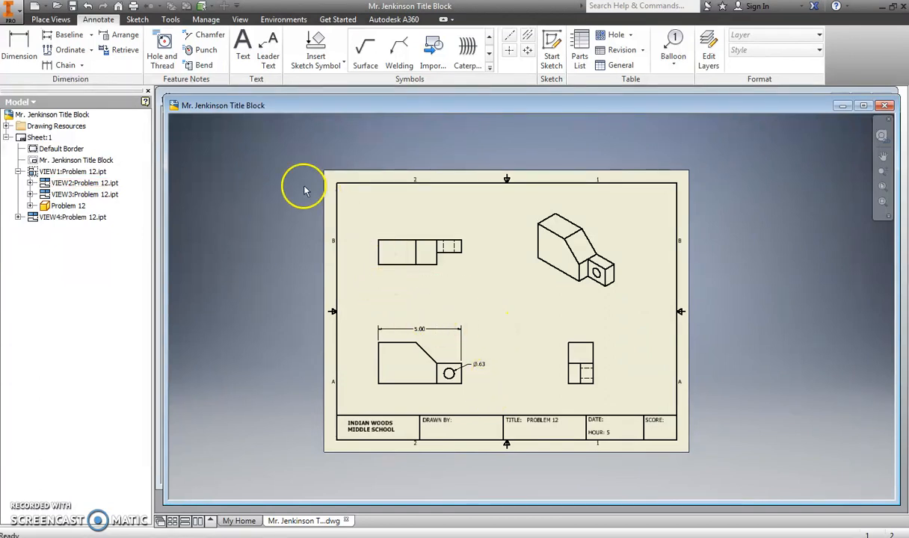
click(11, 15)
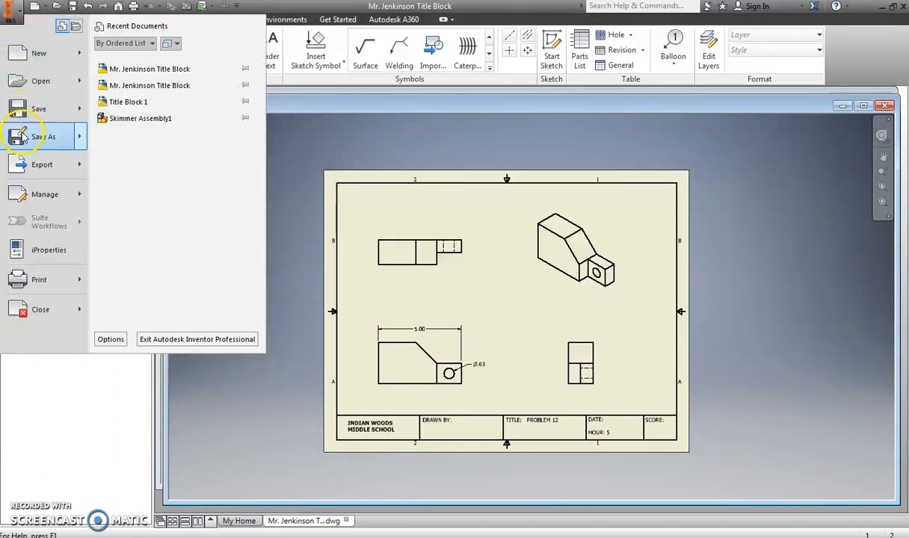
click(41, 138)
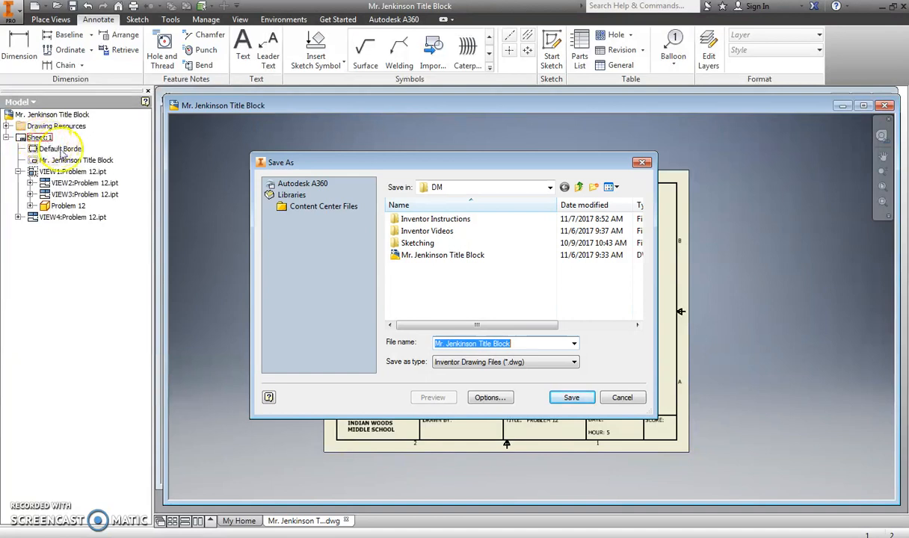
drag(523, 343, 416, 326)
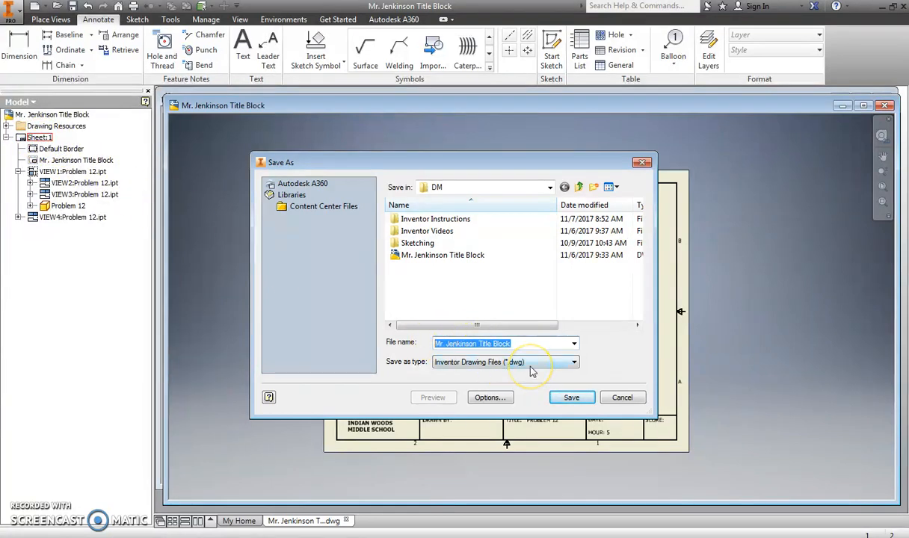
text(pROB)
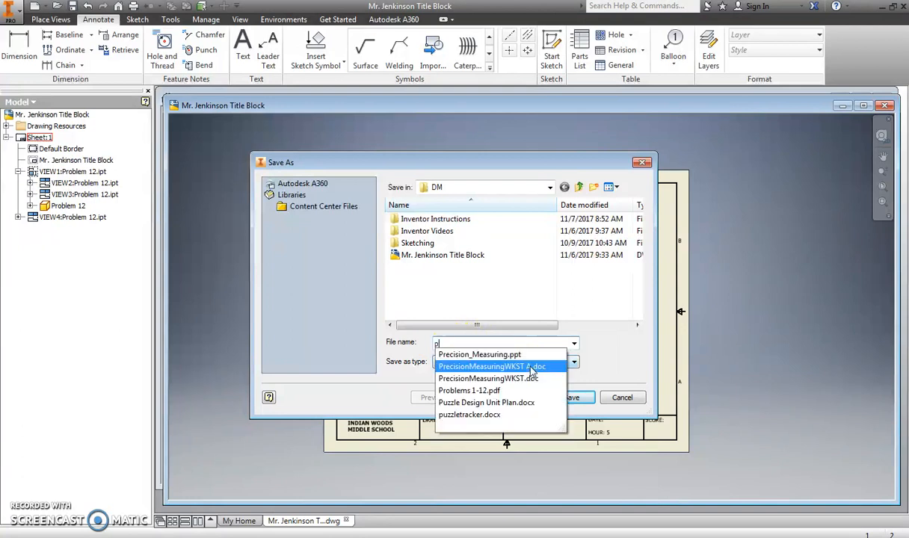
key(BackSpace)
key(BackSpace)
key(BackSpace)
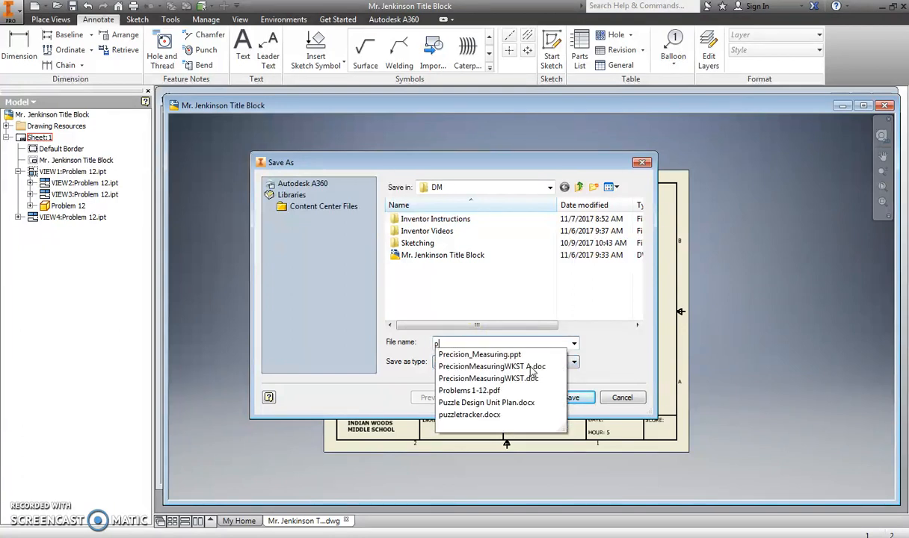
text(PROBLEM 12)
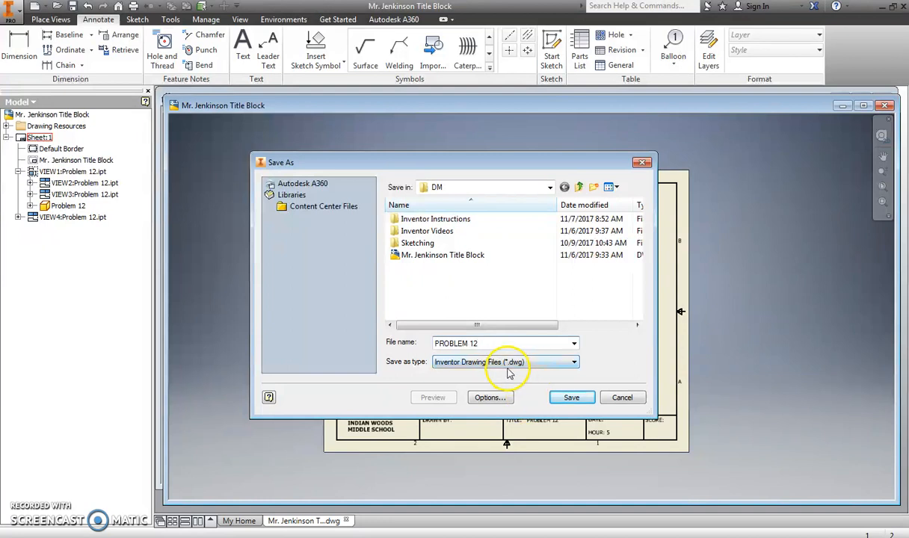
click(570, 398)
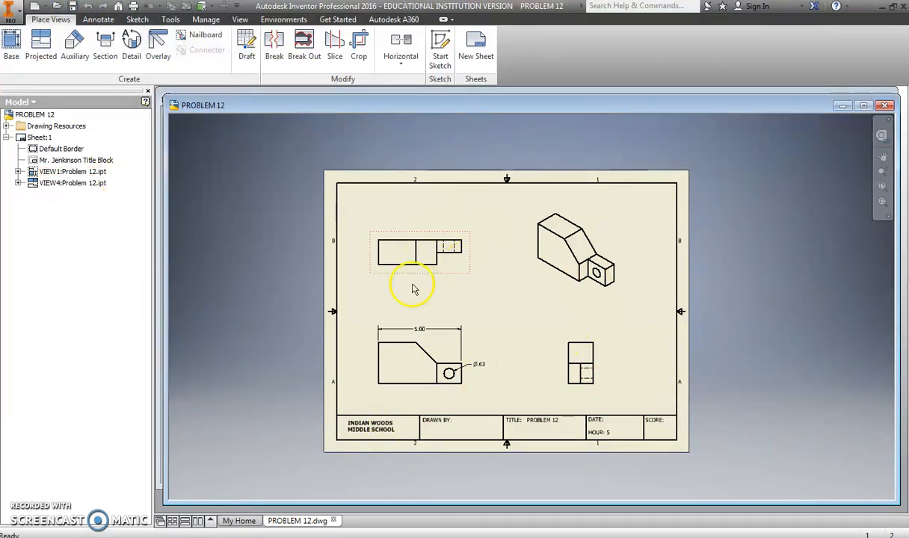
click(475, 365)
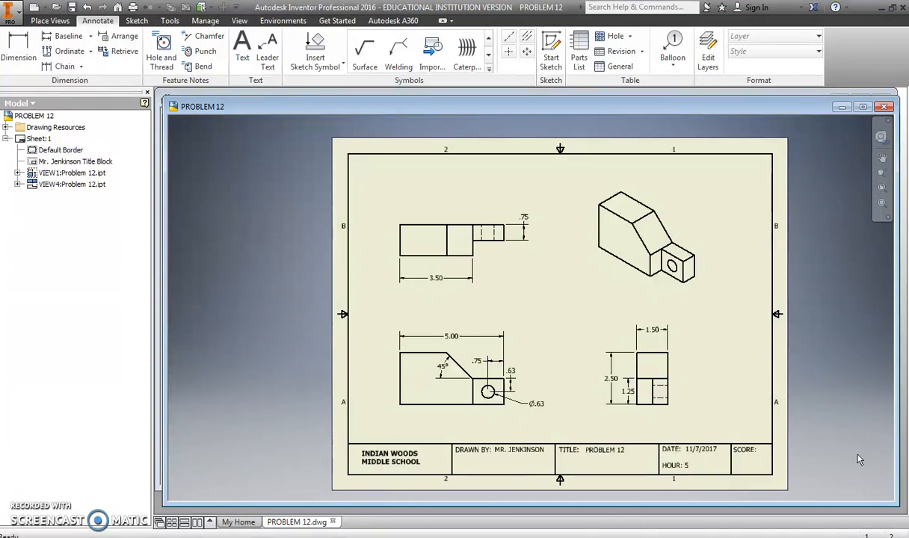
Switch to the DRAWING 11 & 12 presentation in Google Slides and paste the copied drawing screenshot onto the PROBLEM 12 slide
click(883, 9)
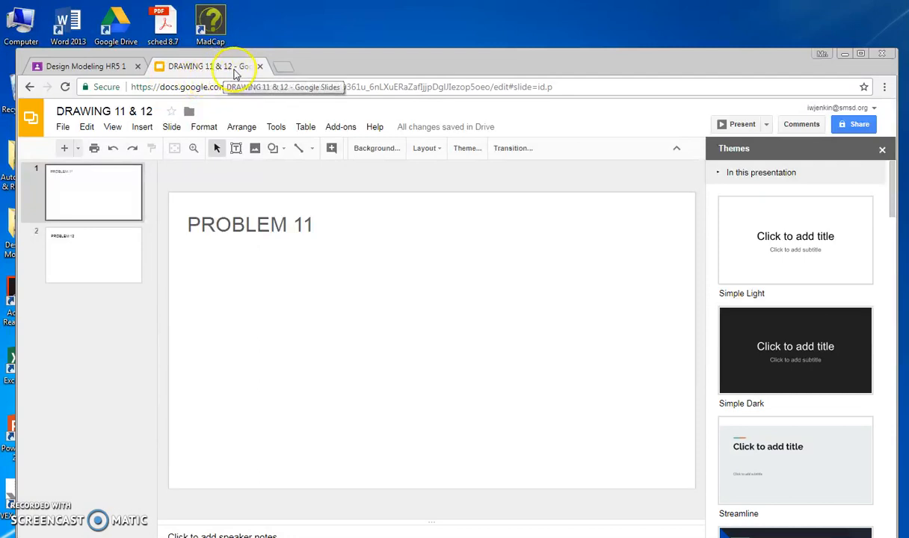
click(95, 260)
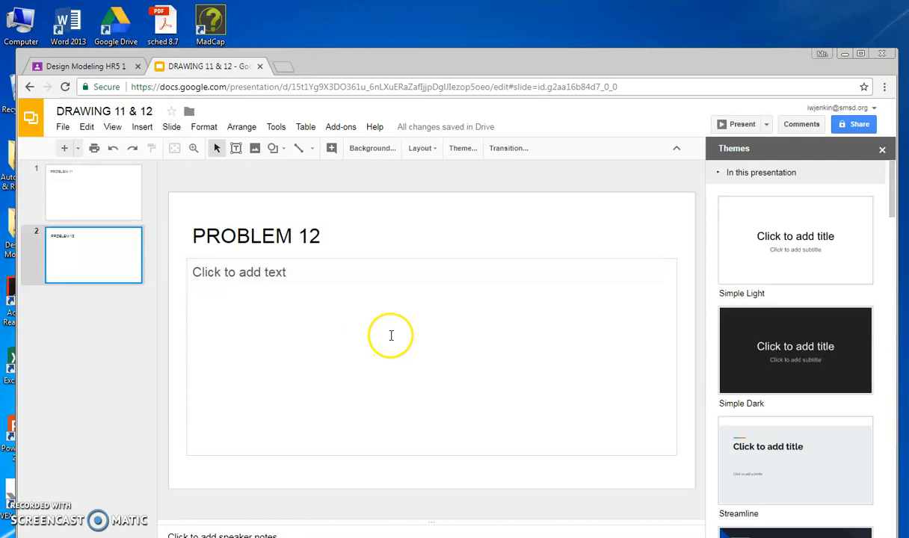
right_click(390, 335)
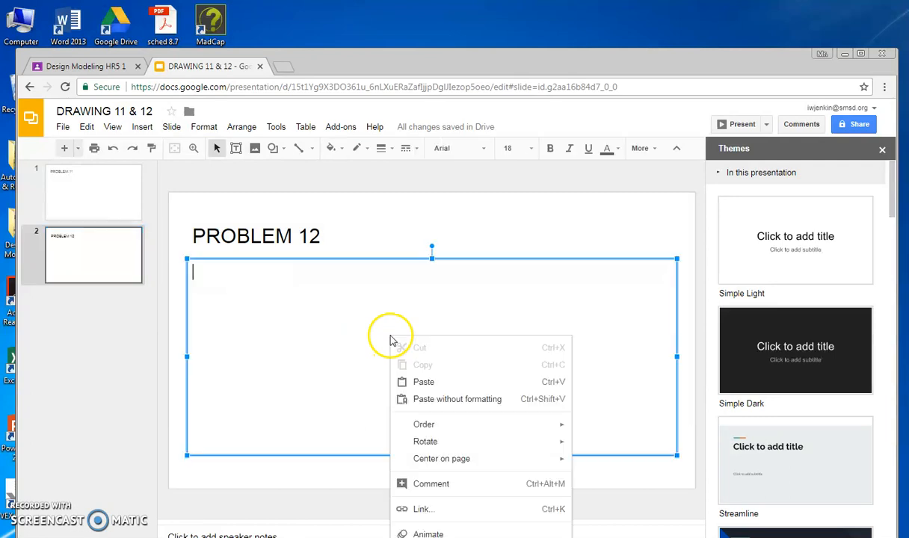
click(423, 382)
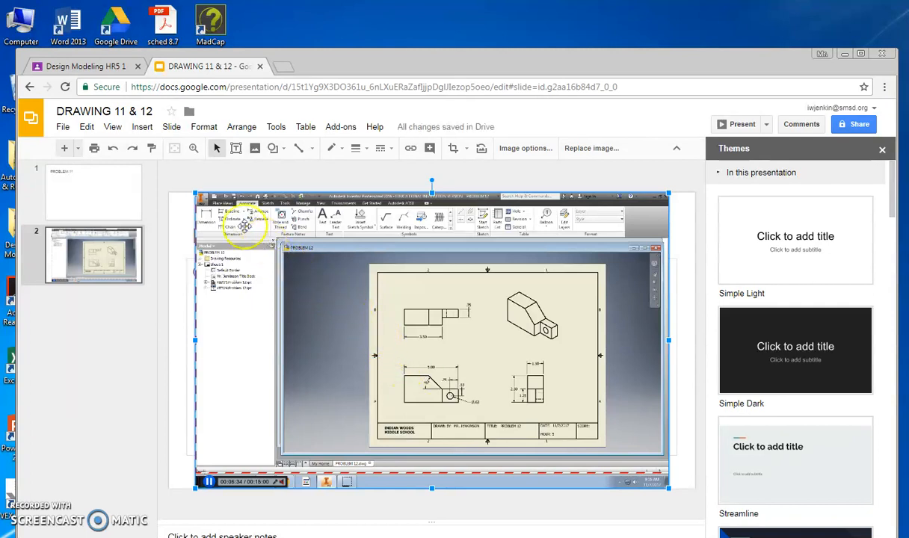
Crop the pasted screenshot down to the drawing sheet and move it left toward the middle of the slide
click(204, 130)
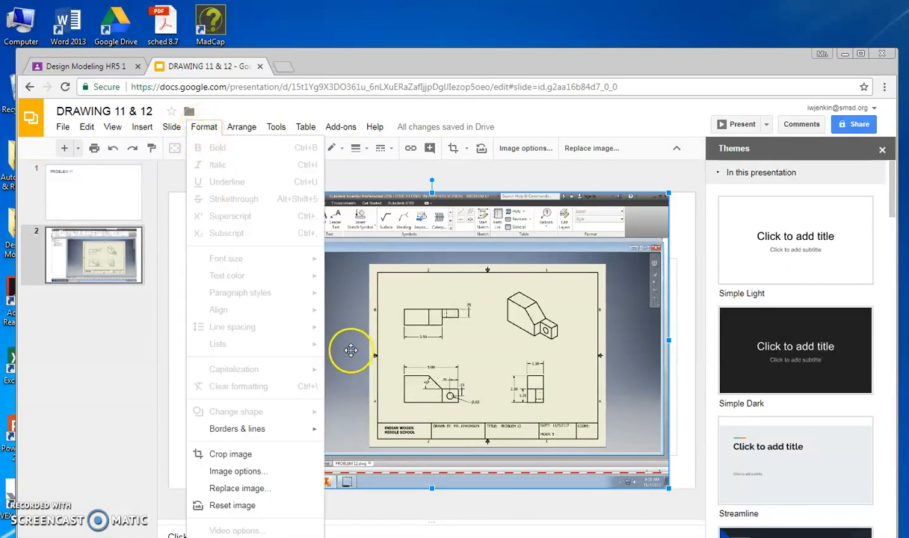
click(238, 454)
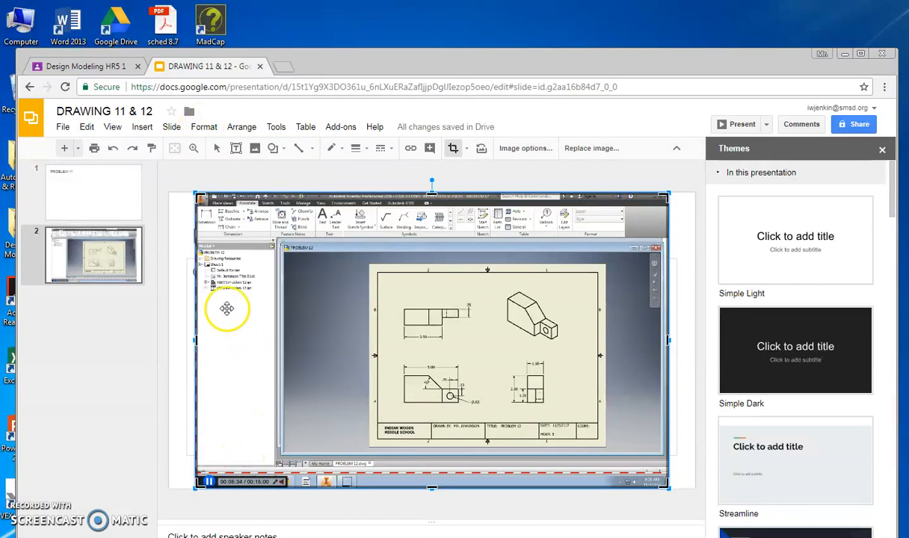
mouse_move(196, 193)
mouse_down()
mouse_move(284, 250)
mouse_move(324, 263)
mouse_move(351, 254)
mouse_move(358, 261)
mouse_up()
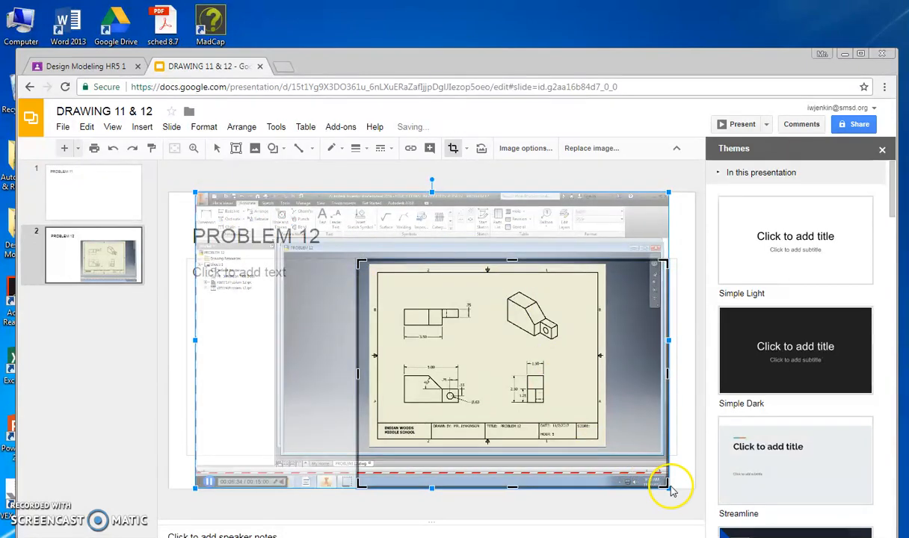
mouse_move(661, 480)
mouse_down()
mouse_move(635, 444)
mouse_move(616, 448)
mouse_up()
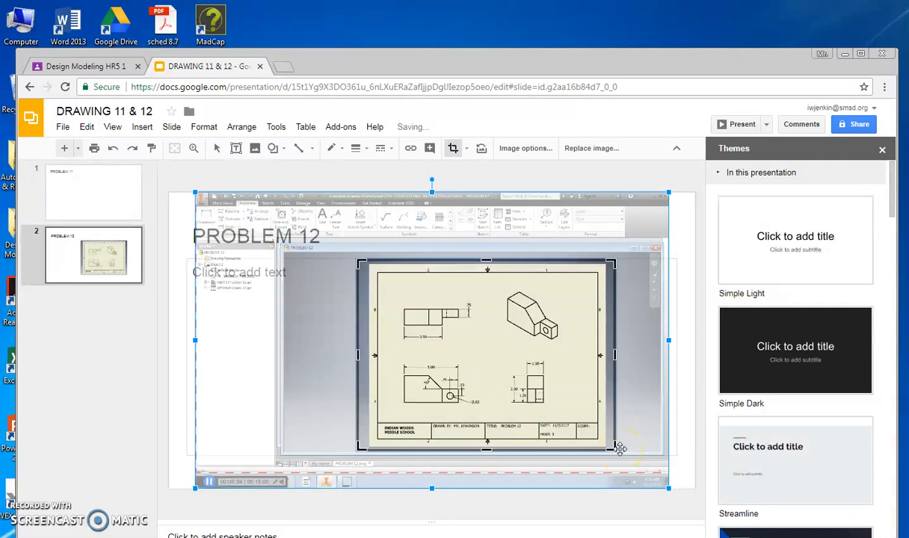
key(Return)
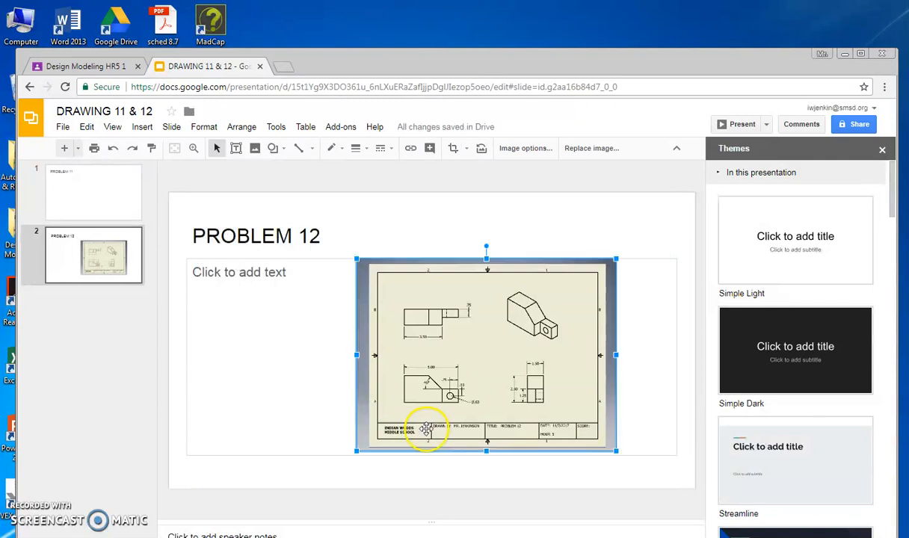
drag(471, 357, 387, 360)
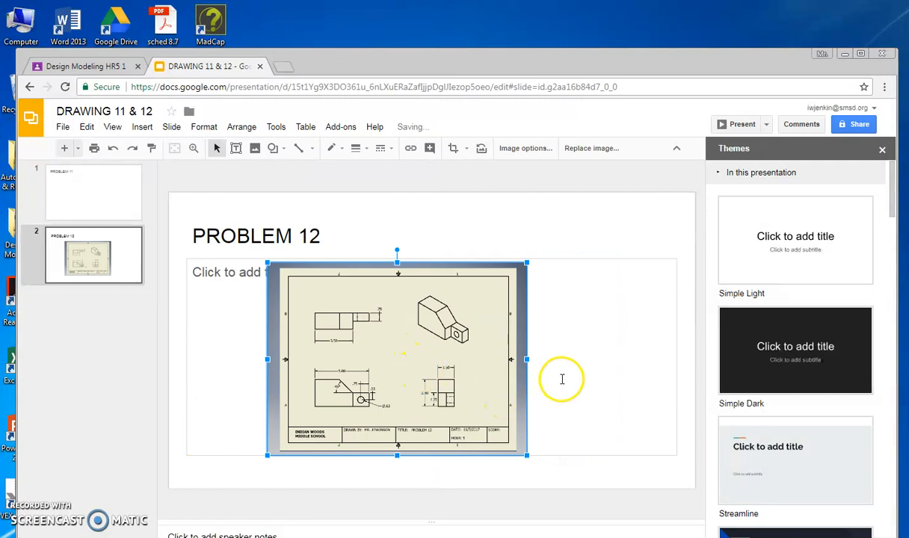